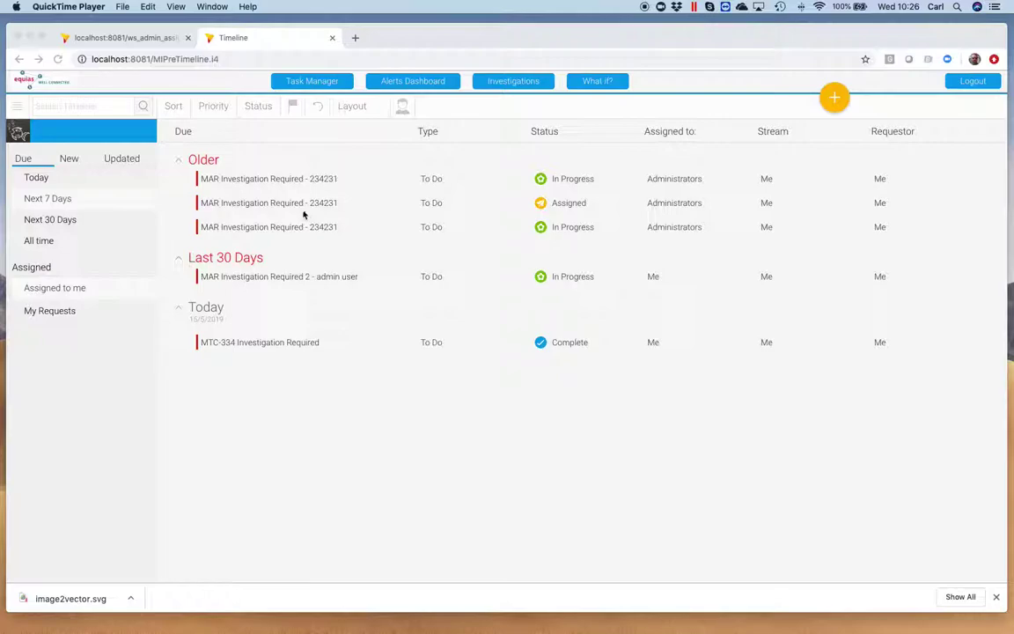
Back in Chrome, filter the Timeline to All time so OMT 001 and MTC 002 appear under Older.
{"action": "left_click", "coordinate": [42, 242]}
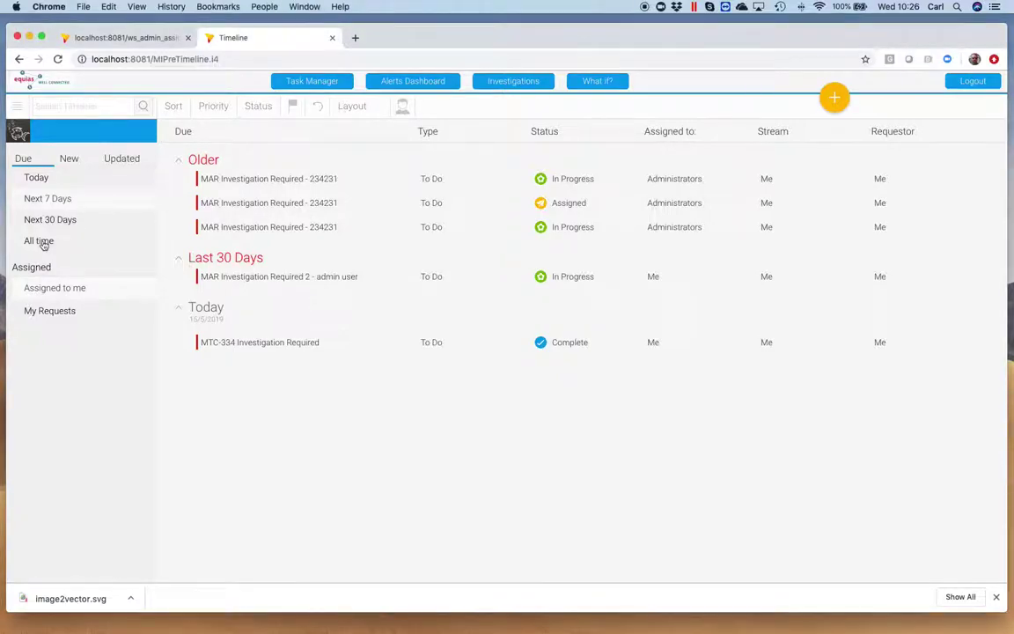
{"action": "left_click", "coordinate": [43, 243]}
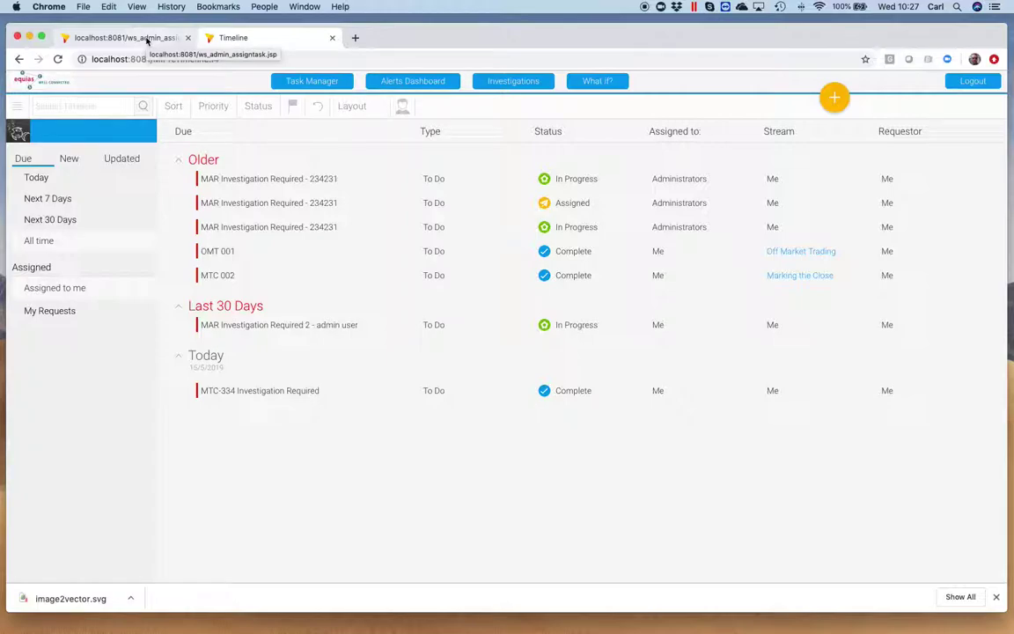
Rerun the ws_admin_assigntask page until it reports Success, then reload the Task Manager timeline.
{"action": "left_click", "coordinate": [148, 41]}
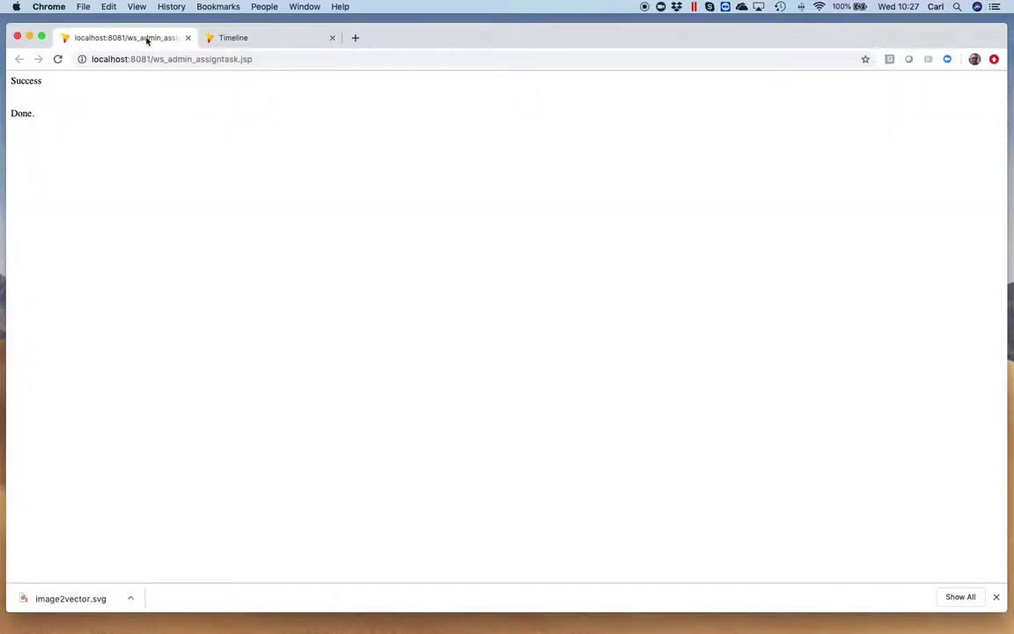
{"action": "left_click", "coordinate": [255, 58]}
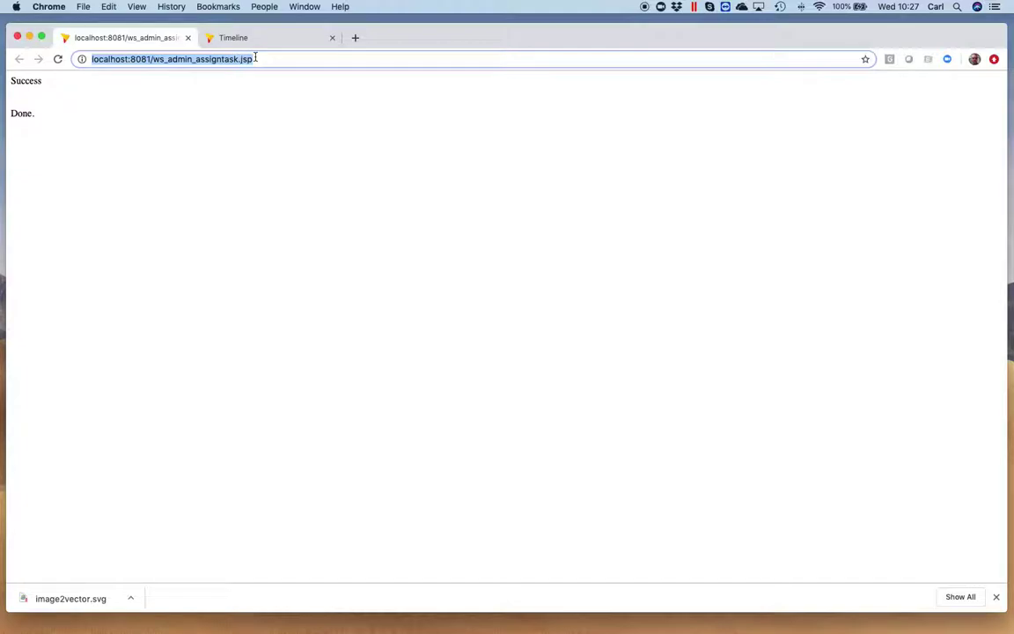
{"action": "key", "text": "Return"}
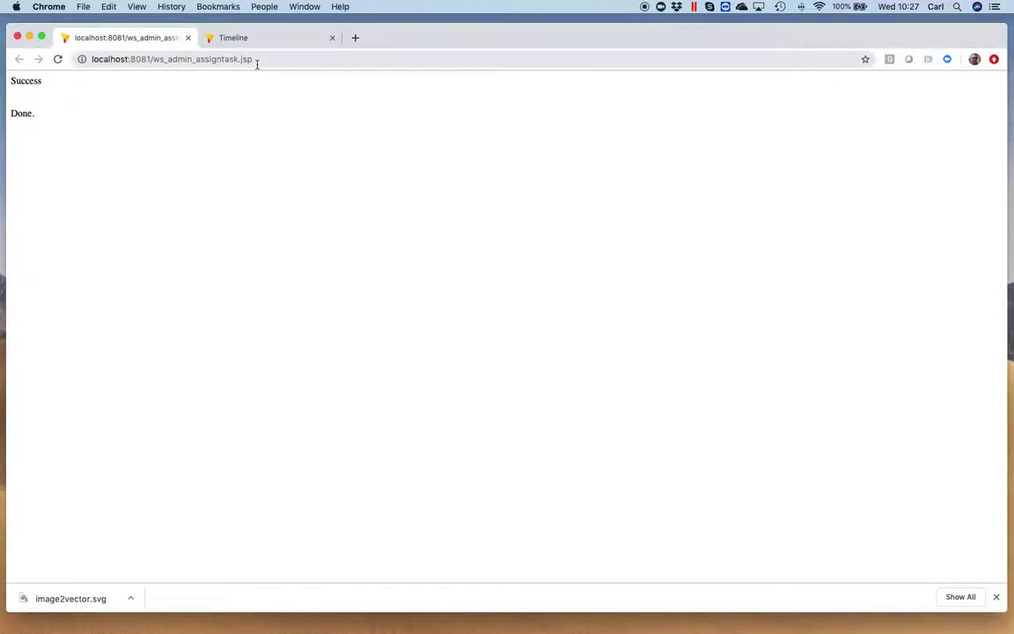
{"action": "left_click", "coordinate": [261, 39]}
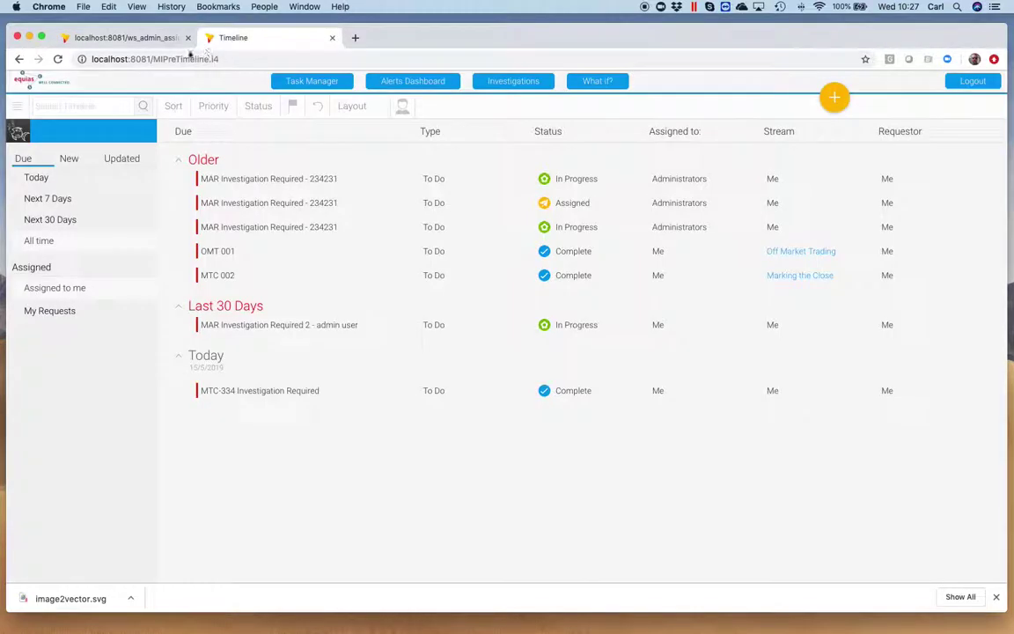
{"action": "left_click", "coordinate": [284, 83]}
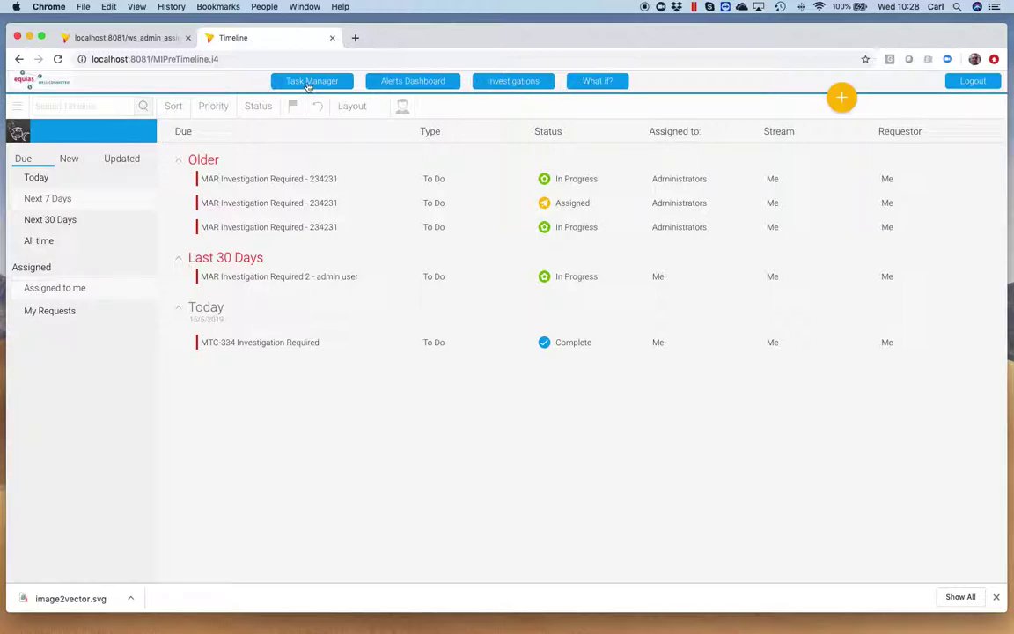
Show all-time tasks plus My Requests, adding WTR 002 and MTC-335 Investigation Required TEST.
{"action": "left_click", "coordinate": [40, 243]}
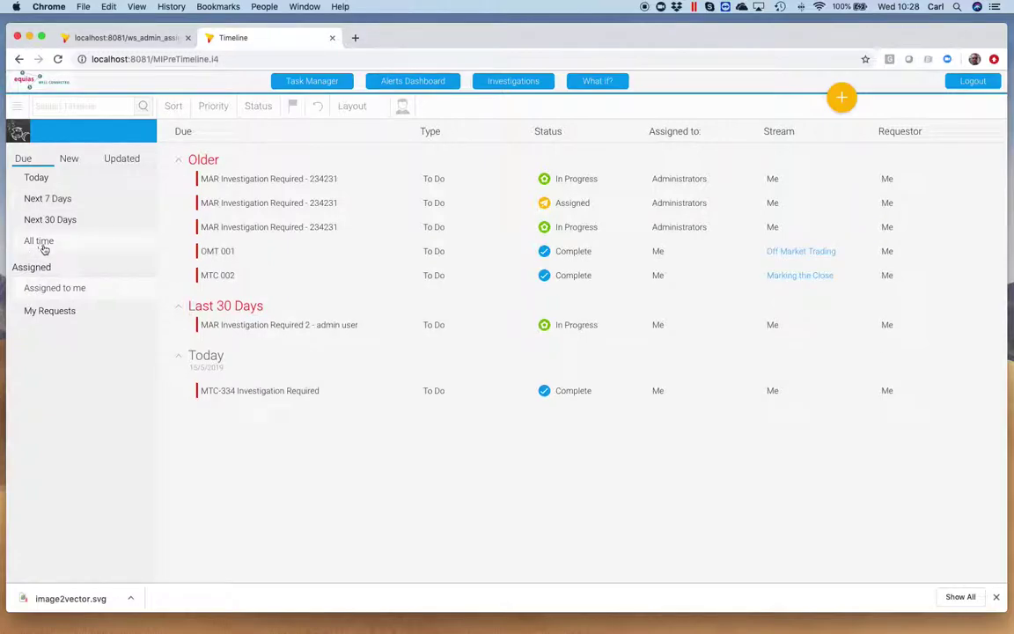
{"action": "left_click", "coordinate": [58, 312]}
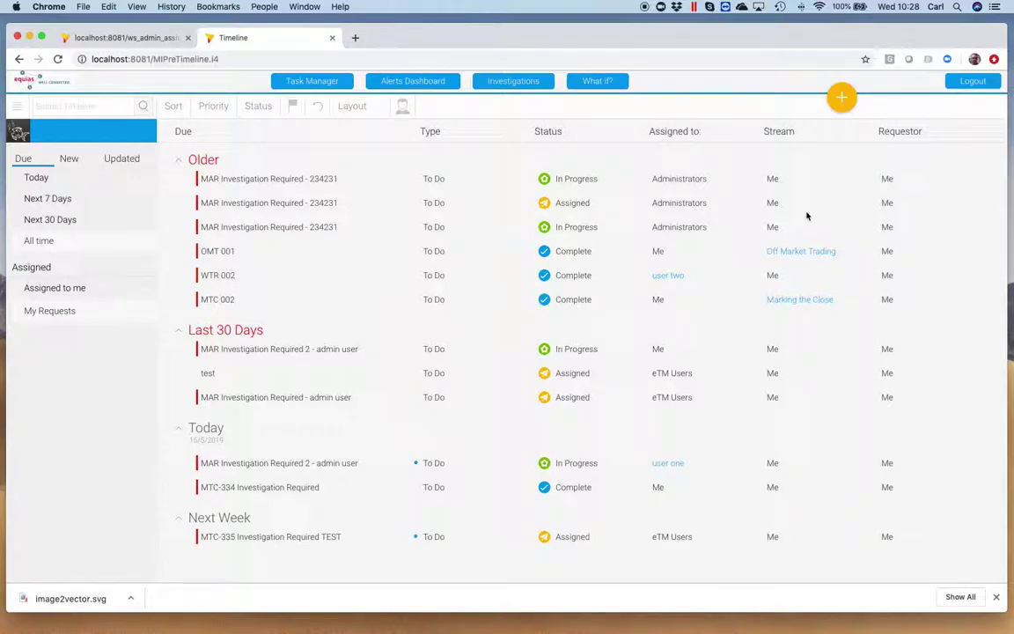
Log out, sign in as the saved test user with their password, and open Task Manager.
{"action": "left_click", "coordinate": [972, 81]}
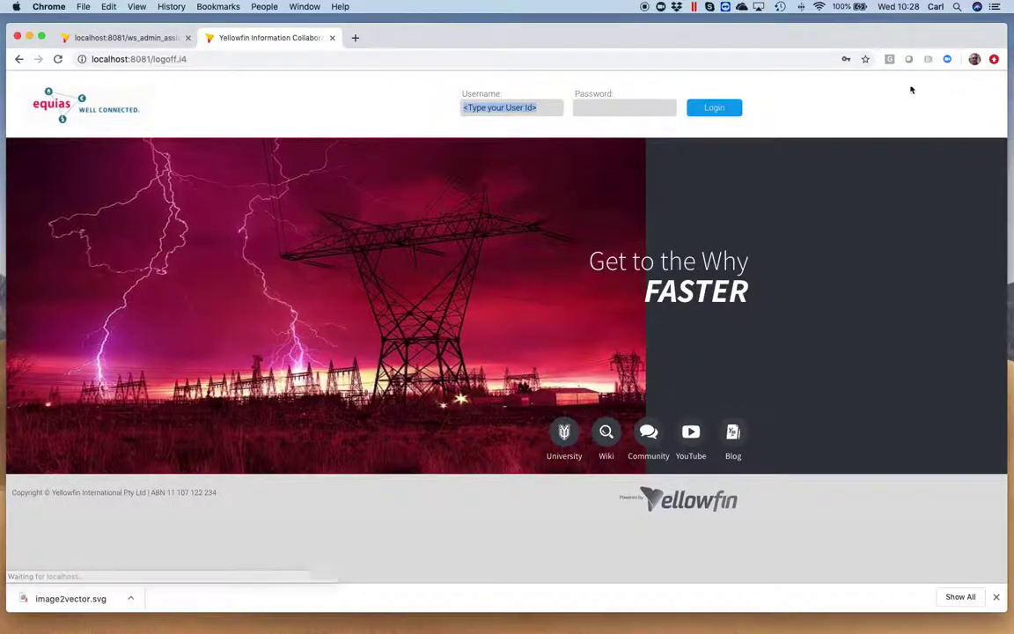
{"action": "left_click", "coordinate": [531, 109]}
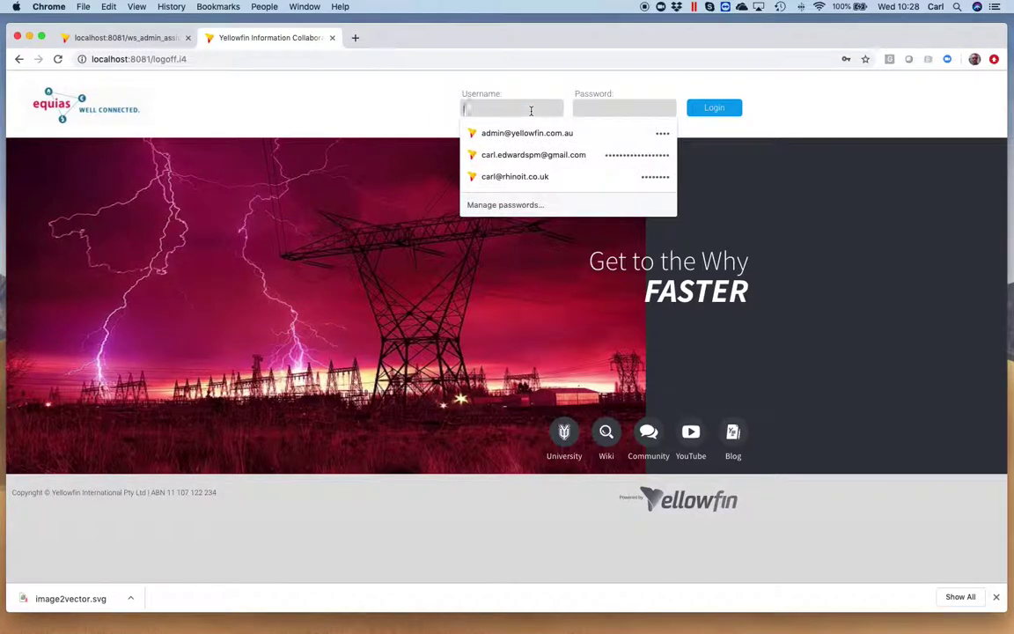
{"action": "type", "text": "user1@test.com"}
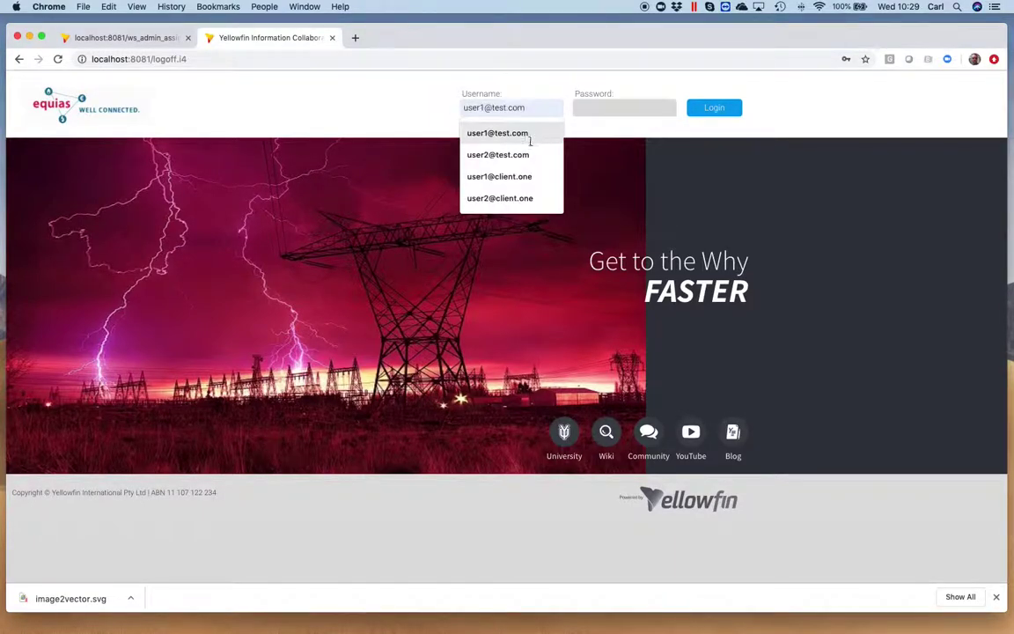
{"action": "left_click", "coordinate": [498, 154]}
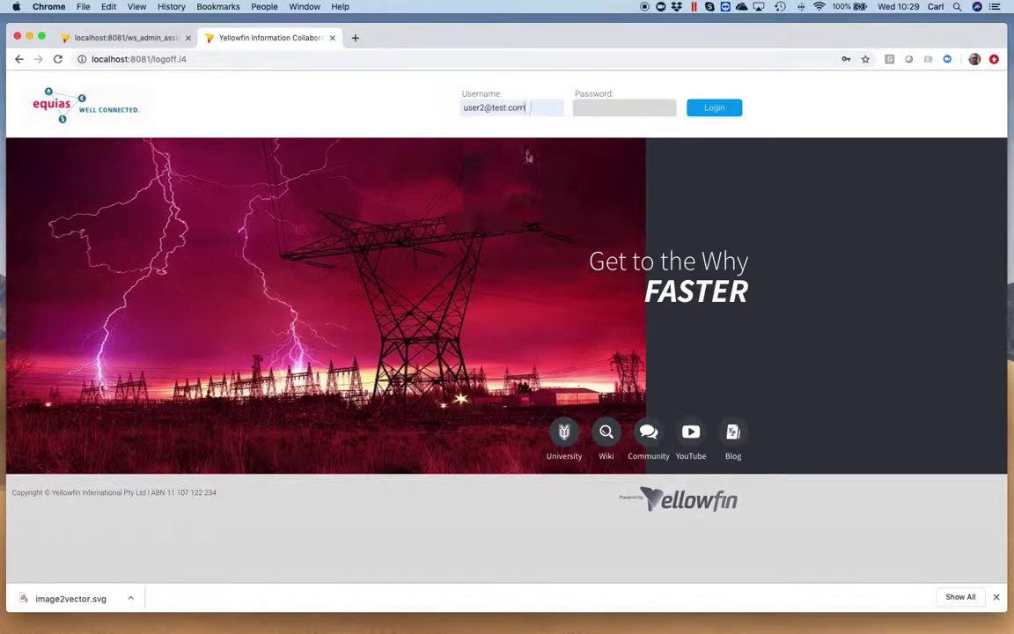
{"action": "left_click", "coordinate": [602, 107]}
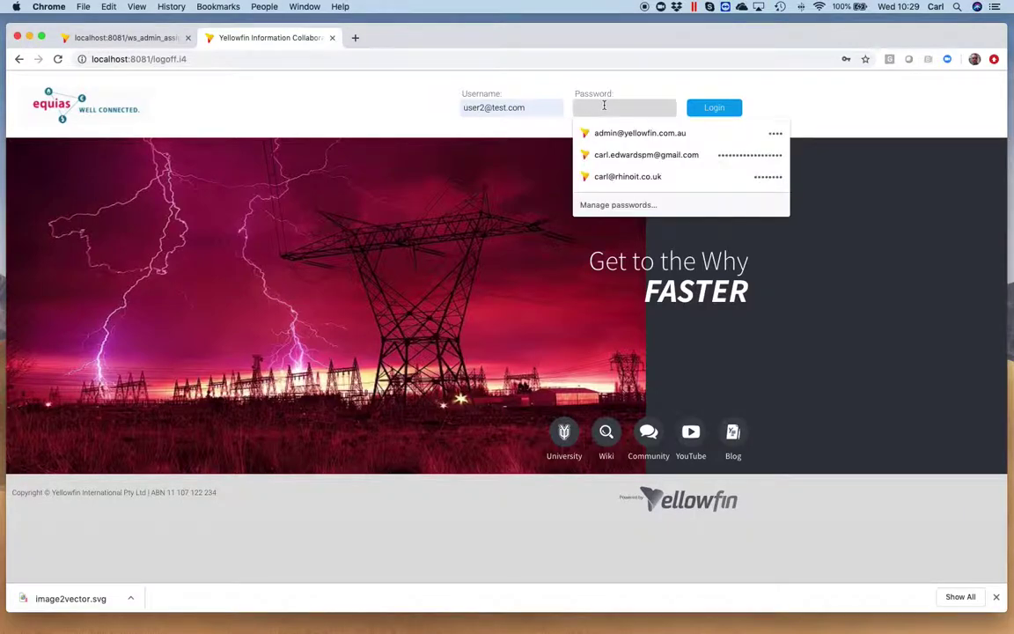
{"action": "type", "text": "tes"}
{"action": "left_click", "coordinate": [708, 107]}
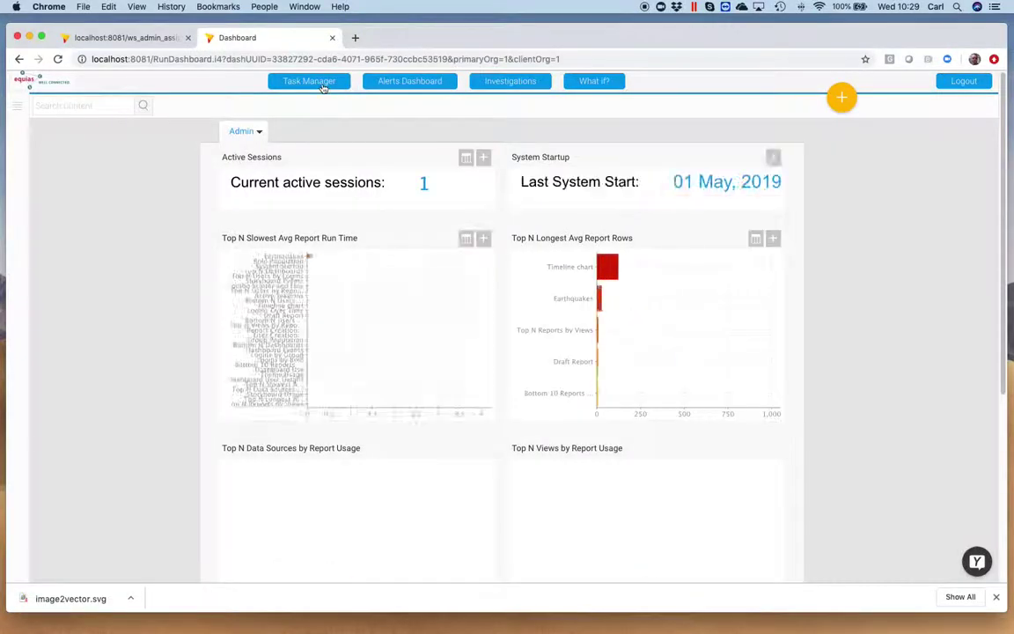
{"action": "left_click", "coordinate": [317, 81]}
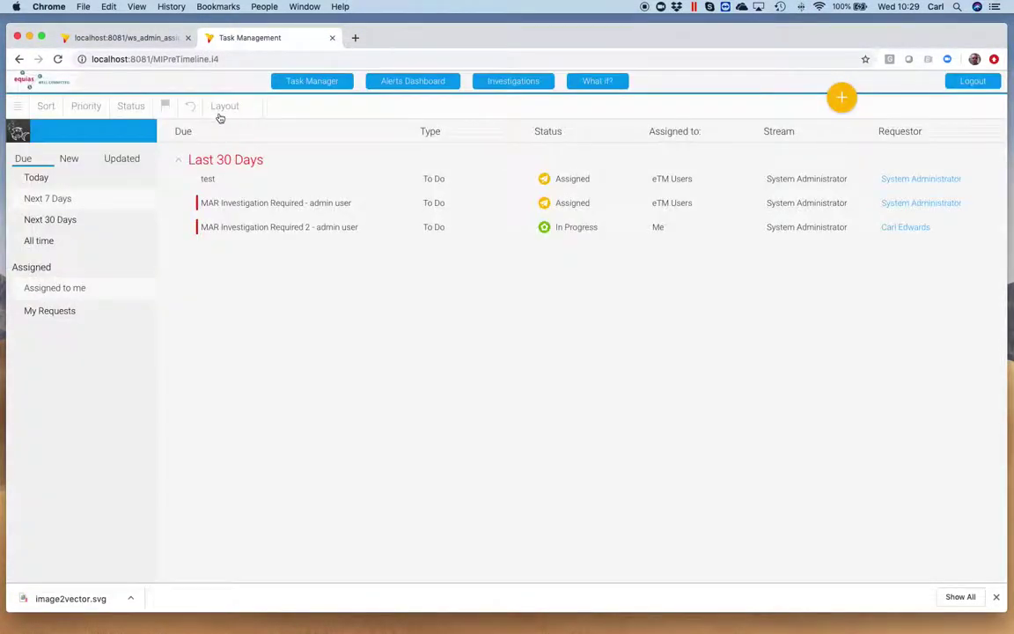
Show this user's all-time tasks, then open requestor System Administrator's task timeline.
{"action": "left_click", "coordinate": [58, 240]}
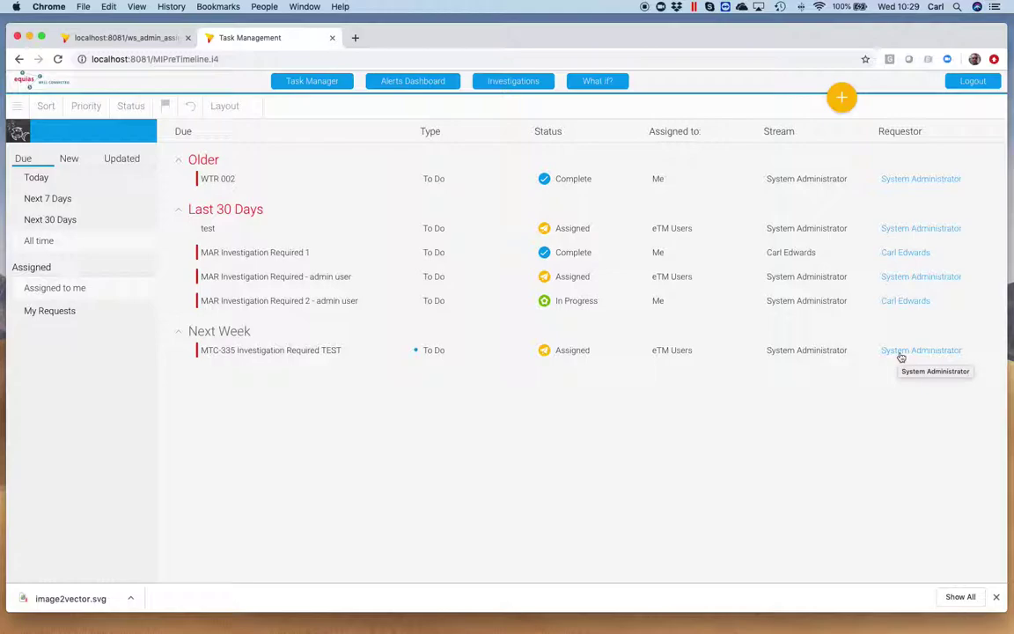
{"action": "left_click", "coordinate": [901, 352]}
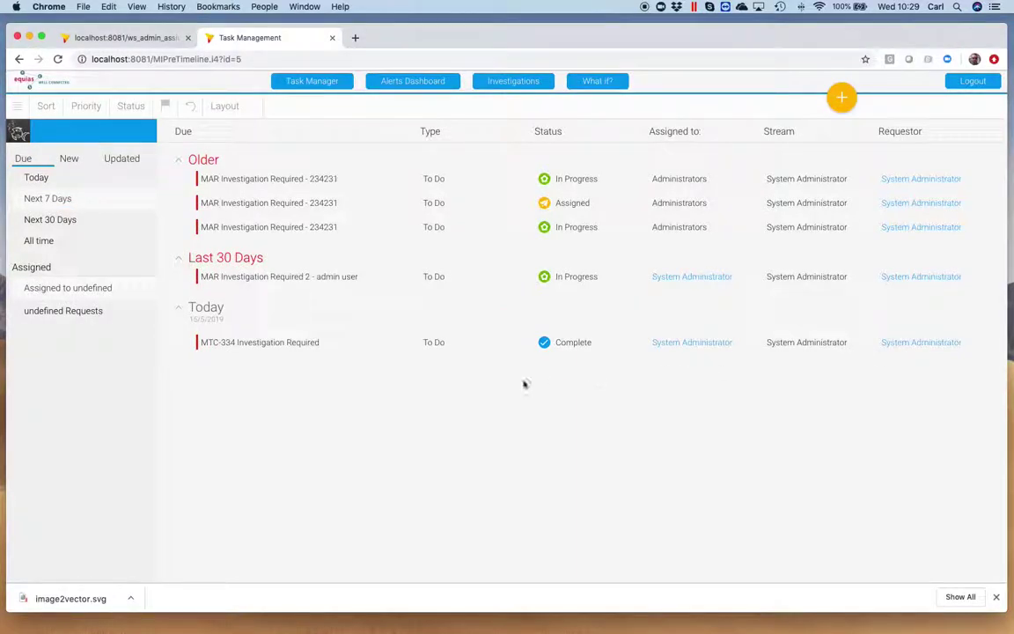
Filter System Administrator's tasks to All time and Requests, then open 'MAR Investigation Required - admin user'.
{"action": "left_click", "coordinate": [79, 315]}
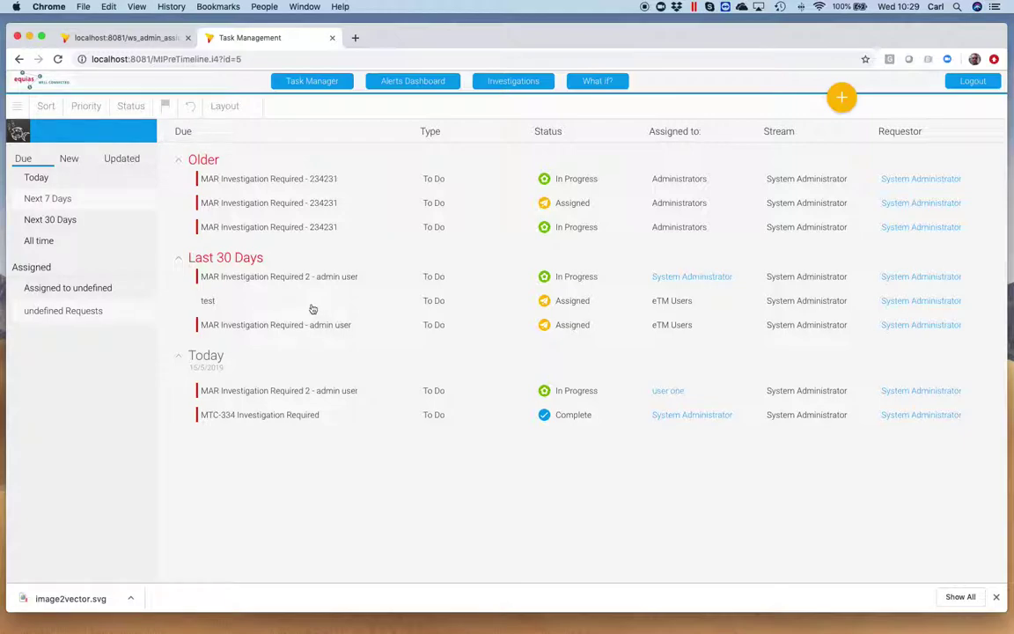
{"action": "left_click", "coordinate": [39, 289]}
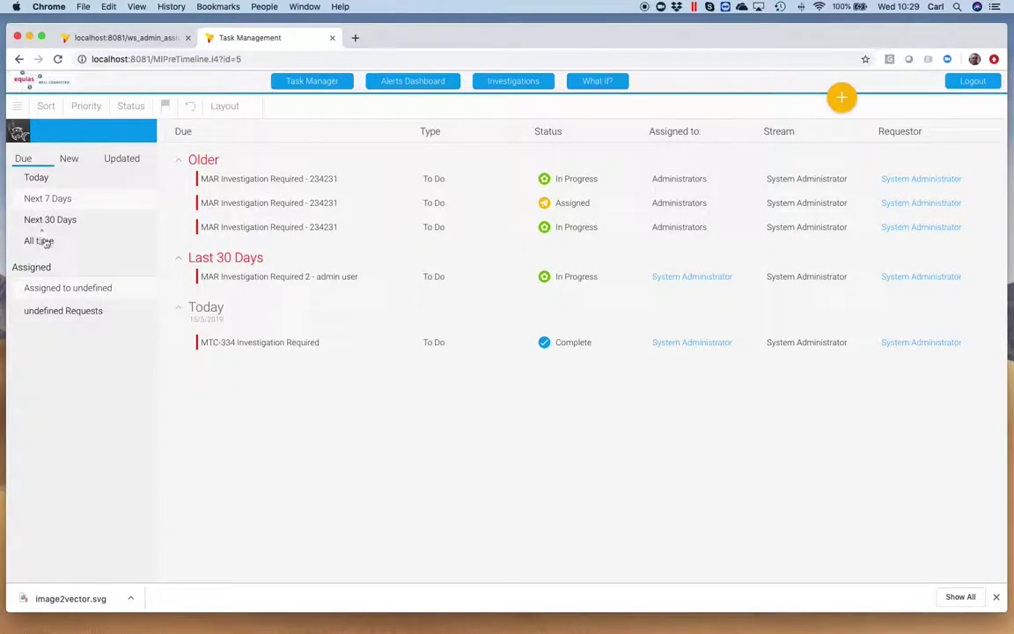
{"action": "left_click", "coordinate": [42, 240]}
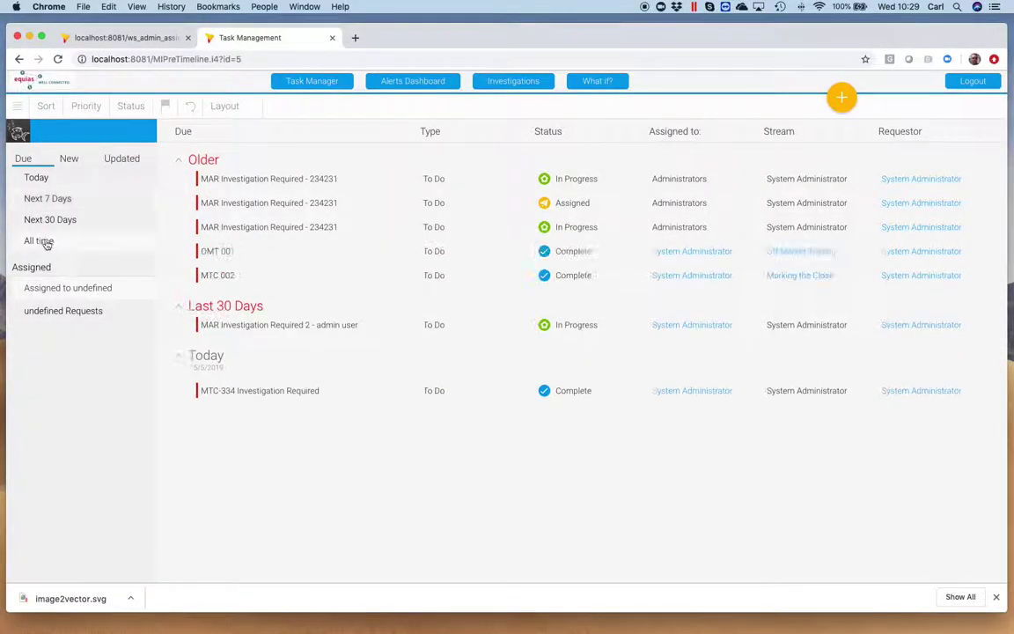
{"action": "left_click", "coordinate": [71, 310]}
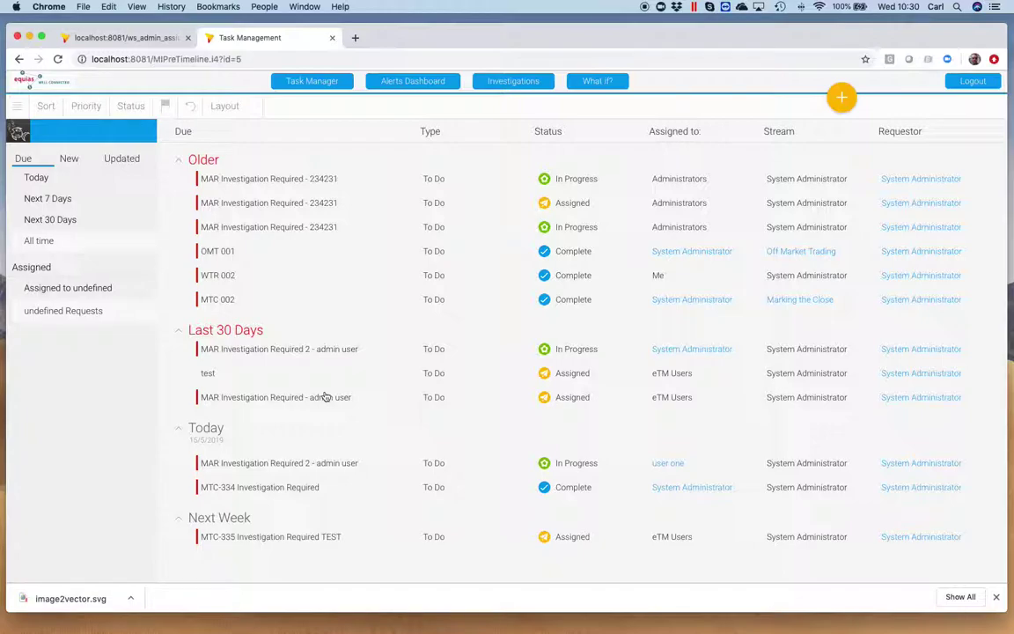
{"action": "left_click", "coordinate": [319, 398]}
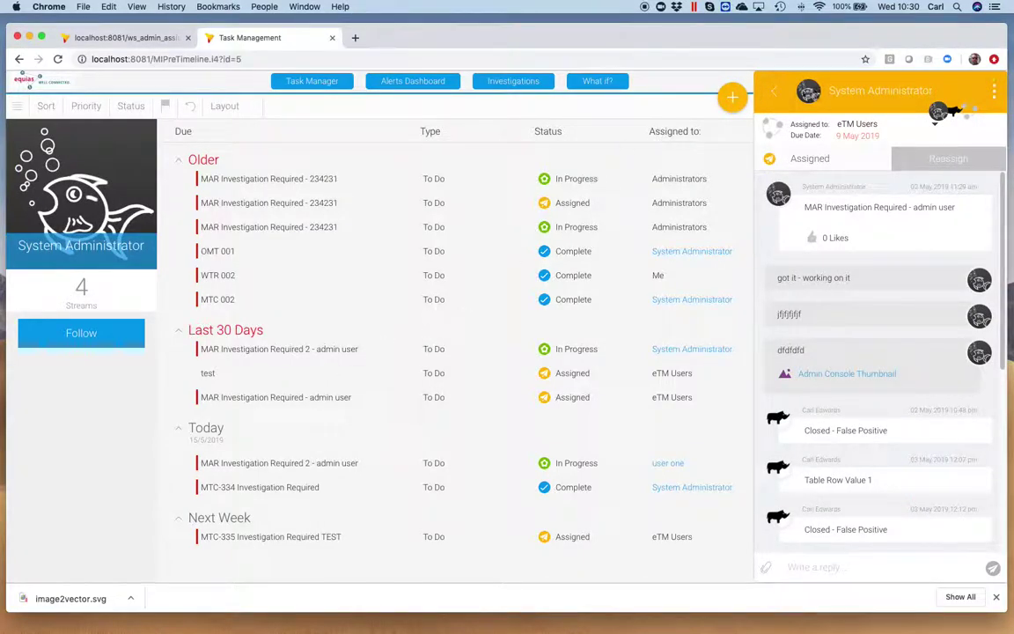
Check the MTC-334 Investigation Required task's details, then open user one's assigned-task timeline.
{"action": "left_click", "coordinate": [775, 93]}
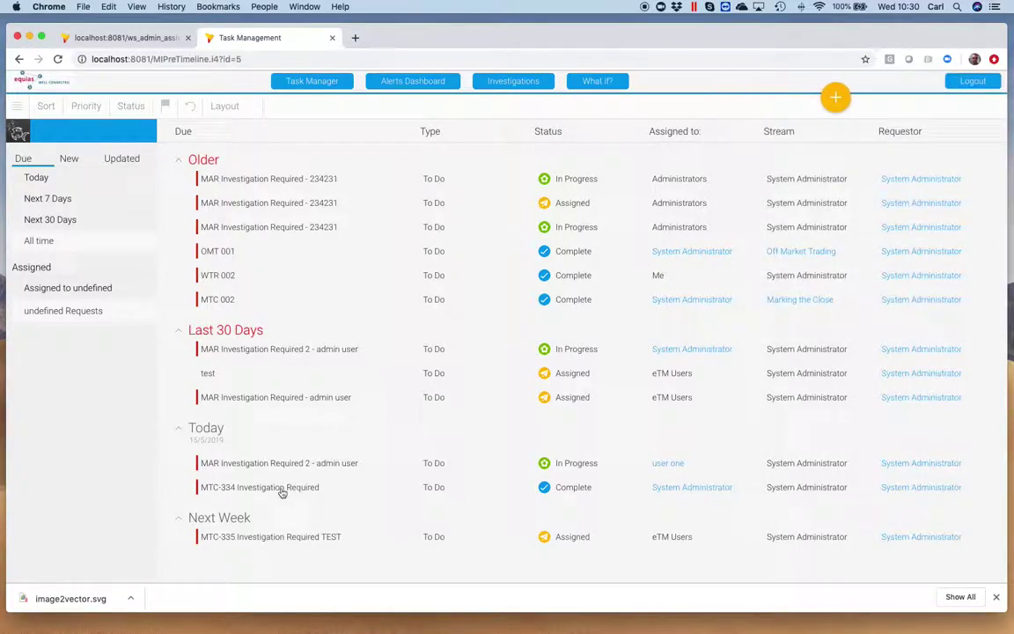
{"action": "left_click", "coordinate": [283, 488]}
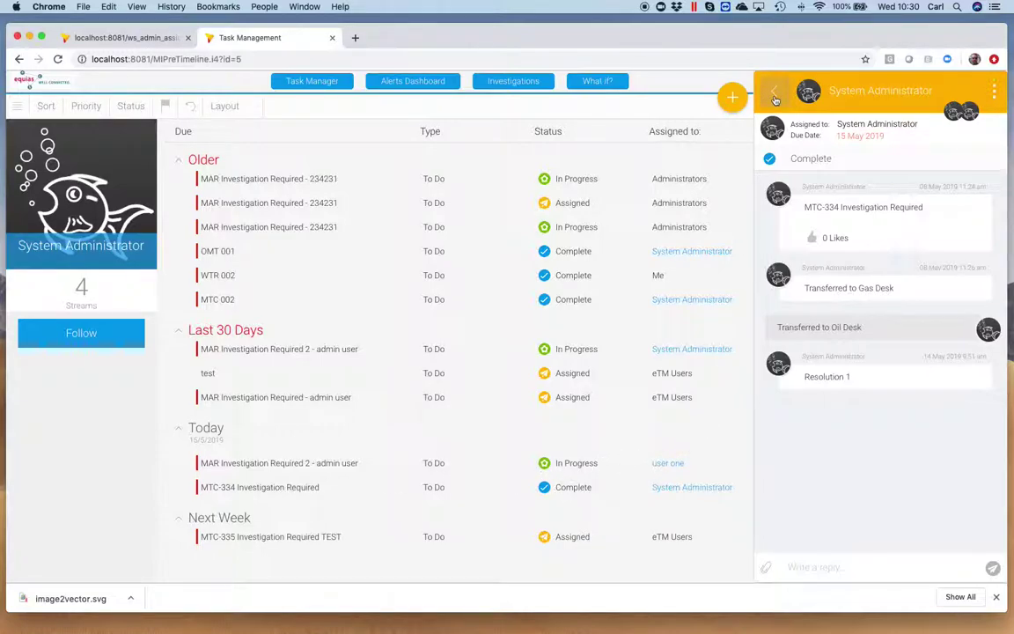
{"action": "left_click", "coordinate": [775, 97]}
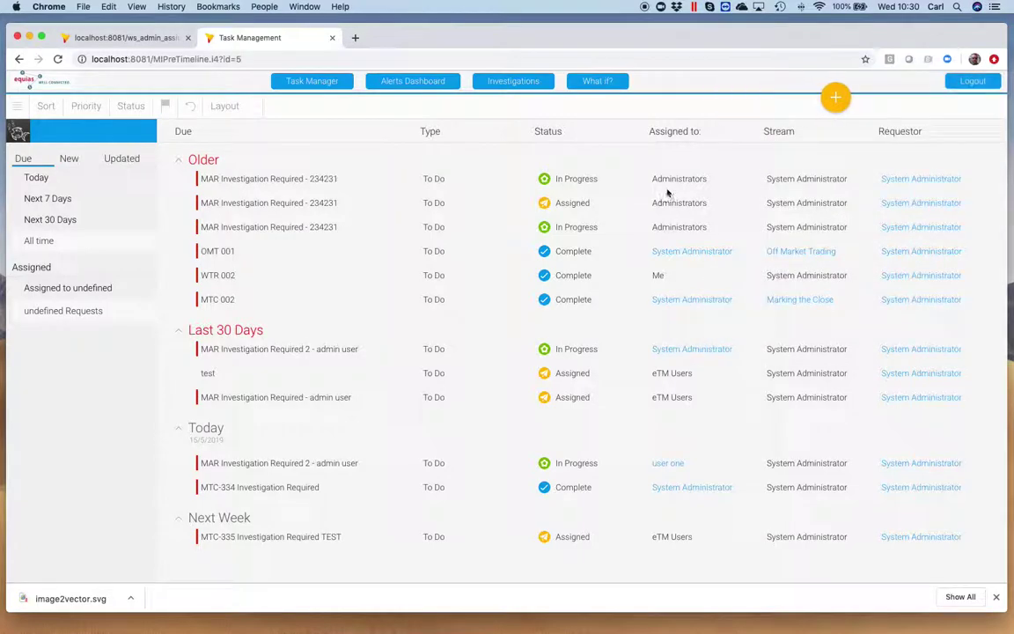
{"action": "left_click", "coordinate": [675, 467]}
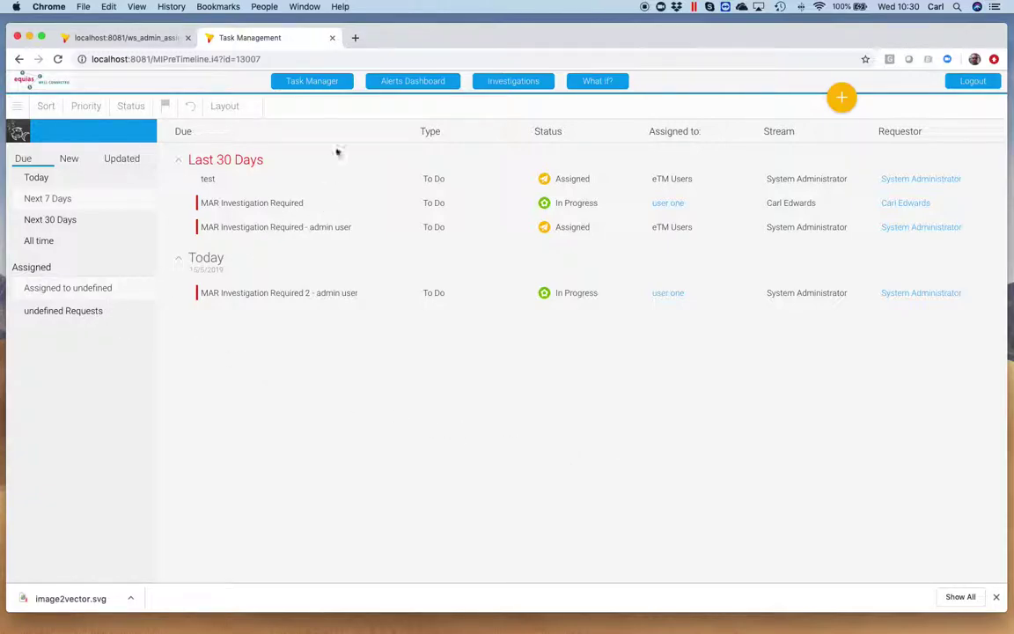
Return to Task Manager showing all-time tasks and open MTC-335 Investigation Required TEST.
{"action": "left_click", "coordinate": [323, 85]}
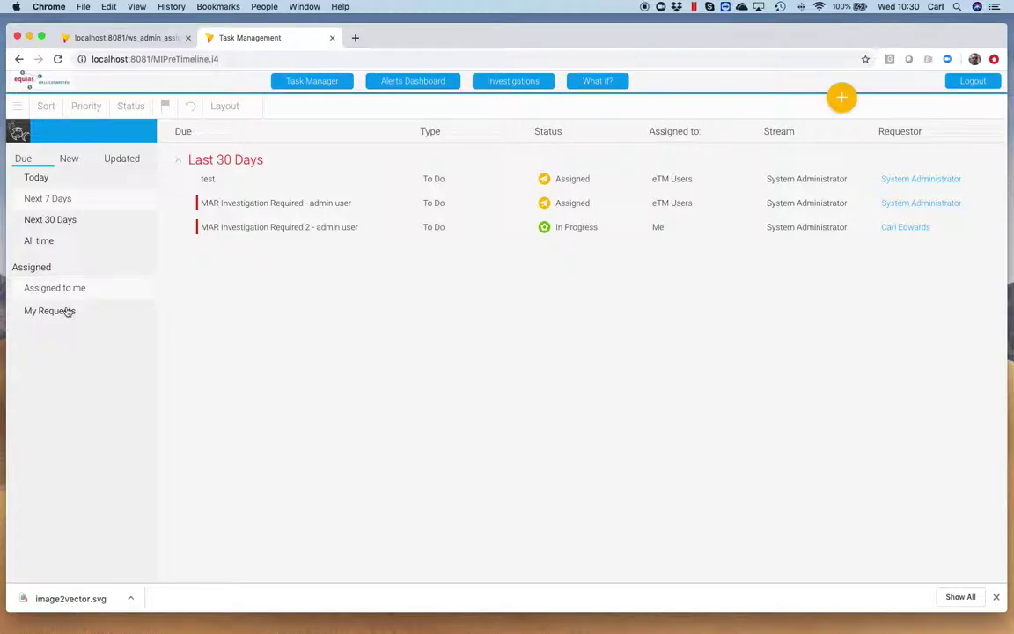
{"action": "left_click", "coordinate": [61, 236]}
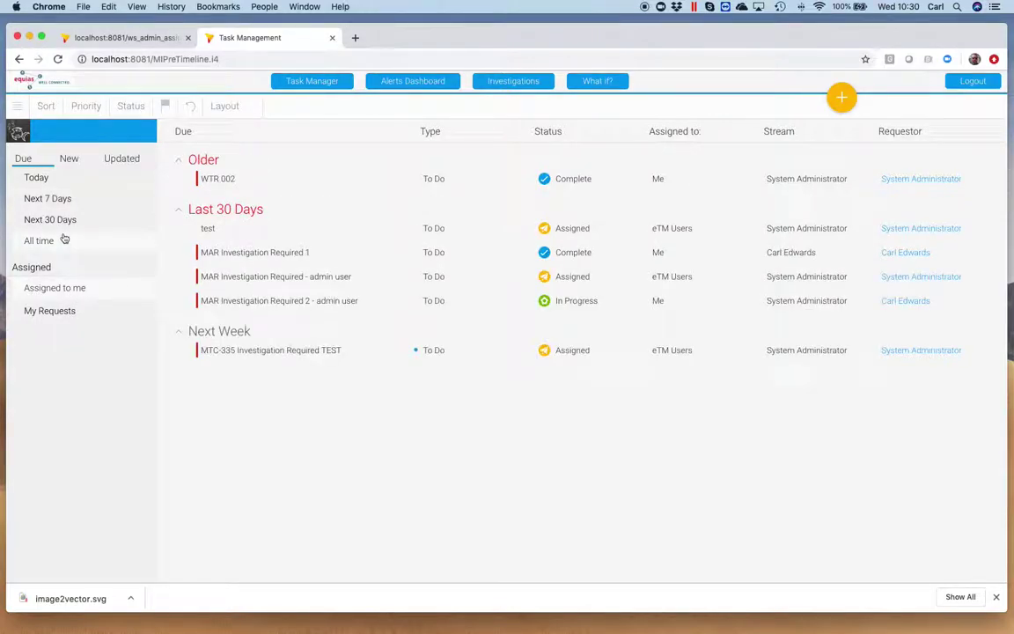
{"action": "left_click", "coordinate": [64, 315]}
{"action": "left_click", "coordinate": [70, 304]}
{"action": "left_click", "coordinate": [307, 355]}
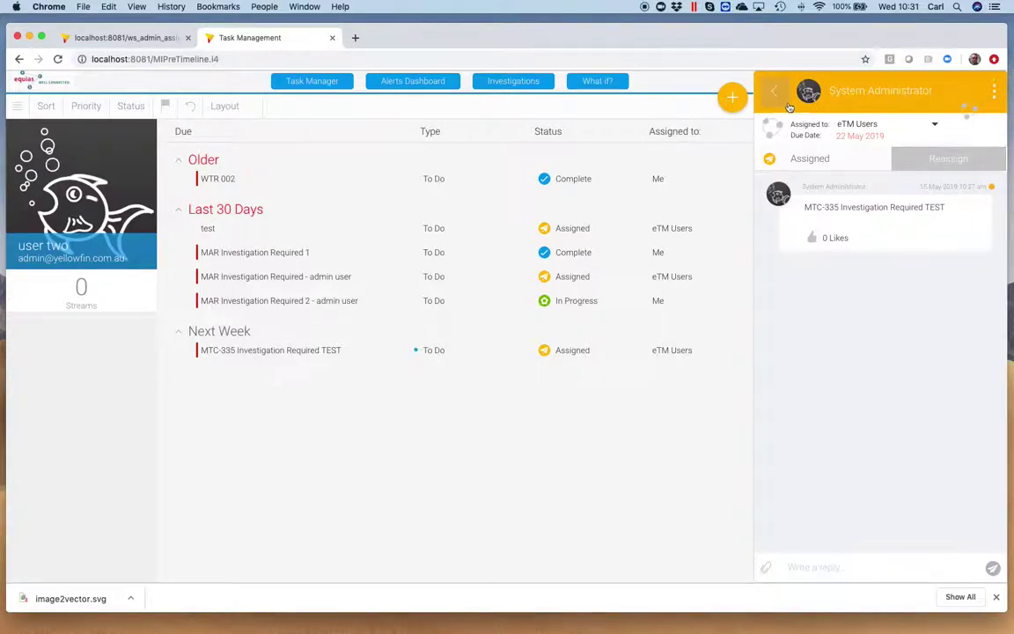
Post the reply 'sdfsdfsdfsdfsdff' on the MTC-335 task.
{"action": "left_click", "coordinate": [801, 565]}
{"action": "type", "text": "sdfsdfsdfsdfsdff"}
{"action": "left_click", "coordinate": [992, 568]}
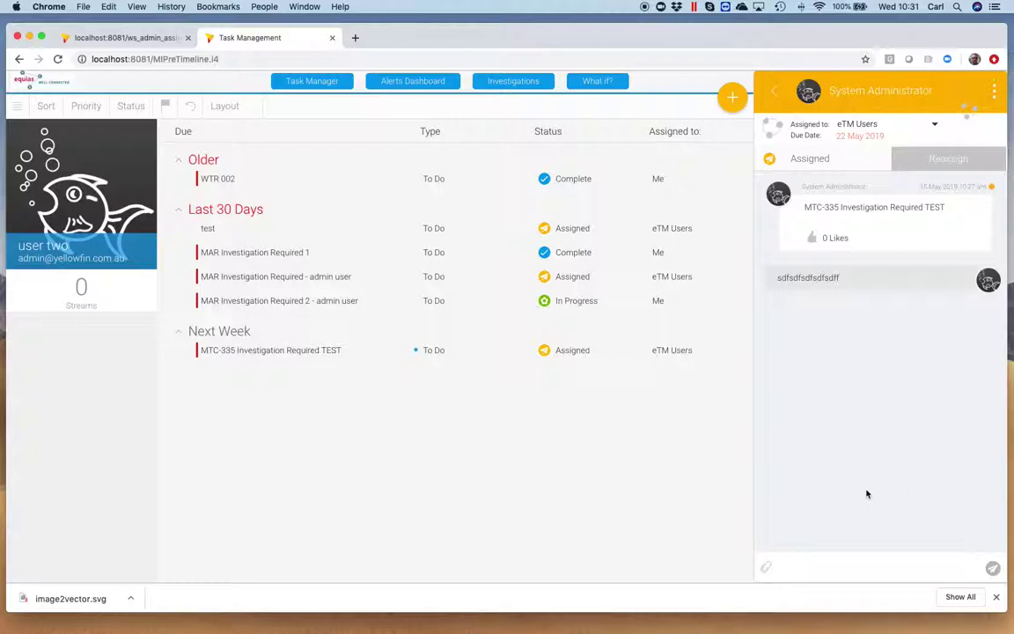
Copy the predefined response 'Transferred to Gas Desk' and paste it into the reply box.
{"action": "left_click", "coordinate": [764, 570]}
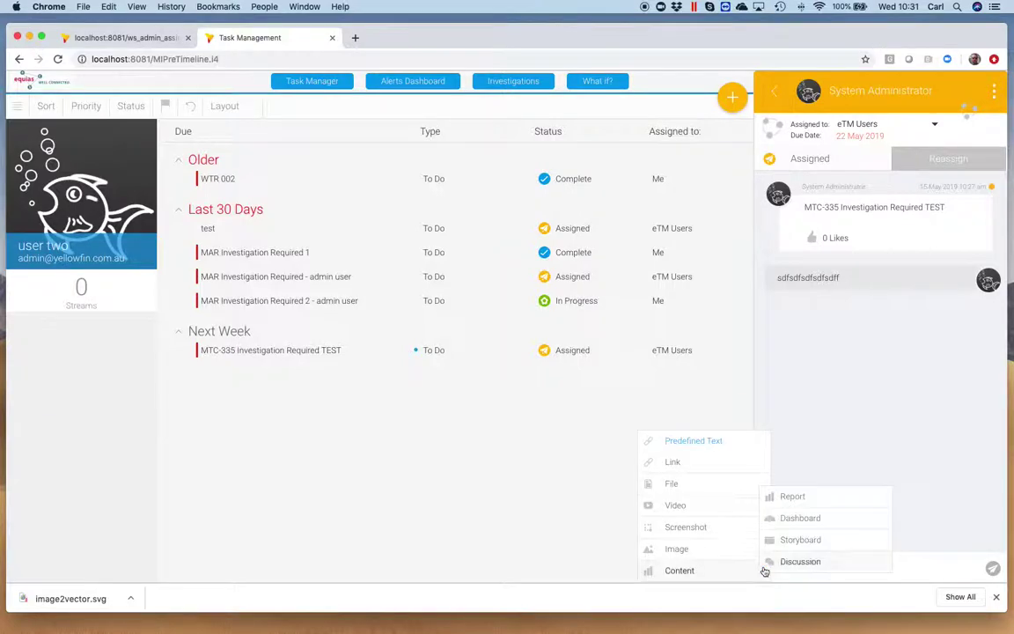
{"action": "left_click", "coordinate": [699, 446]}
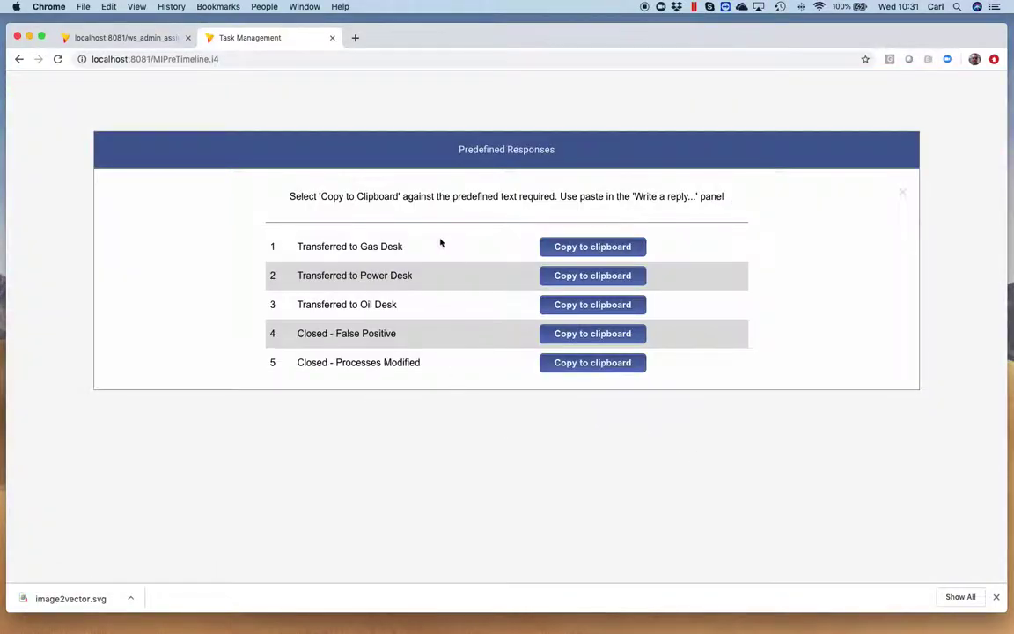
{"action": "left_click", "coordinate": [550, 251]}
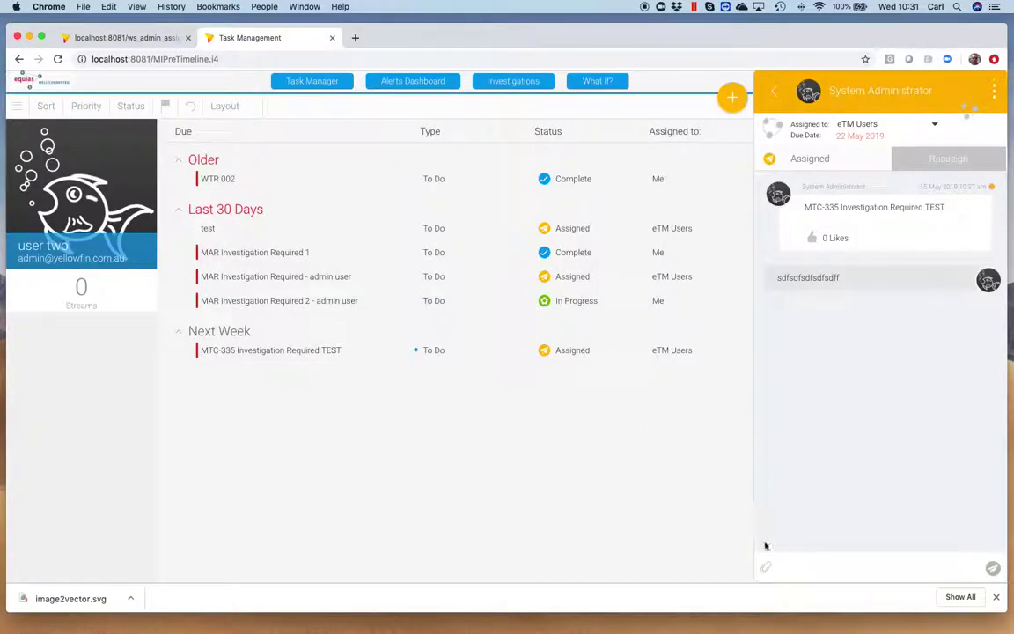
{"action": "right_click", "coordinate": [783, 566]}
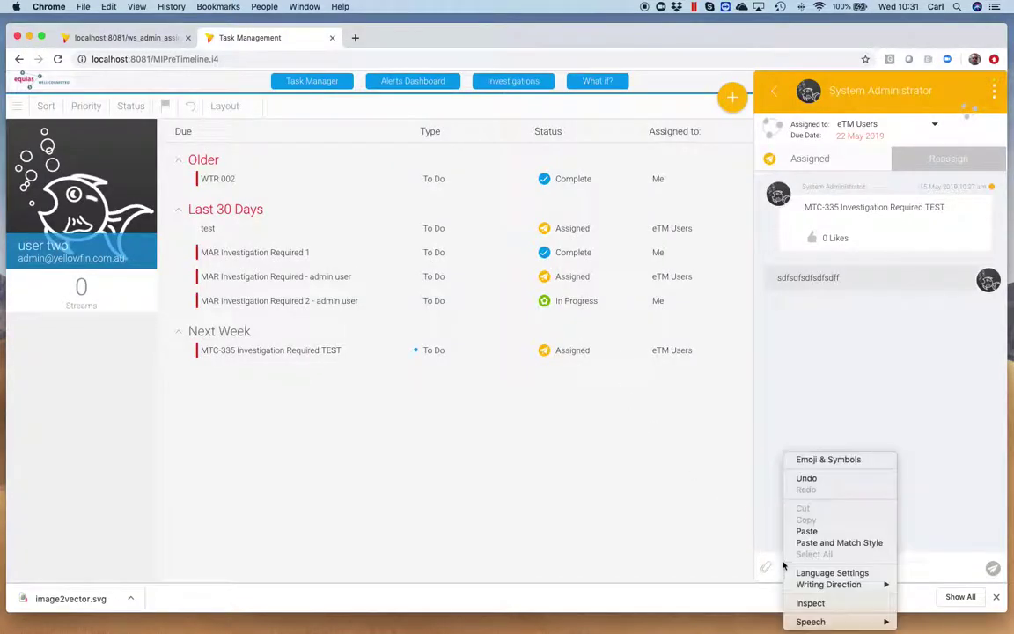
{"action": "left_click", "coordinate": [800, 531]}
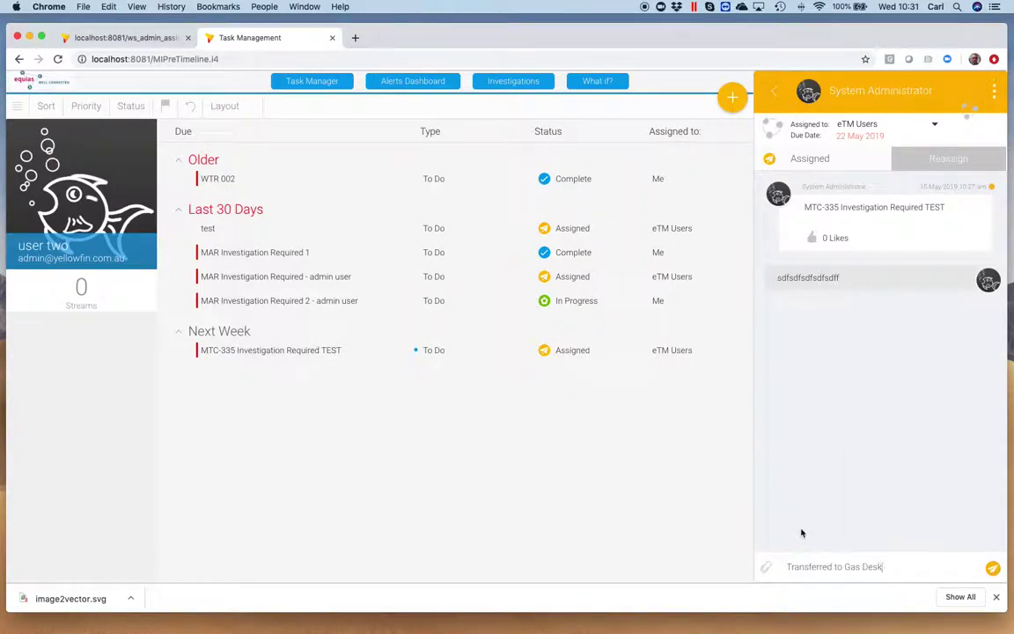
Send the 'Transferred to Gas Desk' reply into the MTC-335 conversation.
{"action": "left_click", "coordinate": [993, 569]}
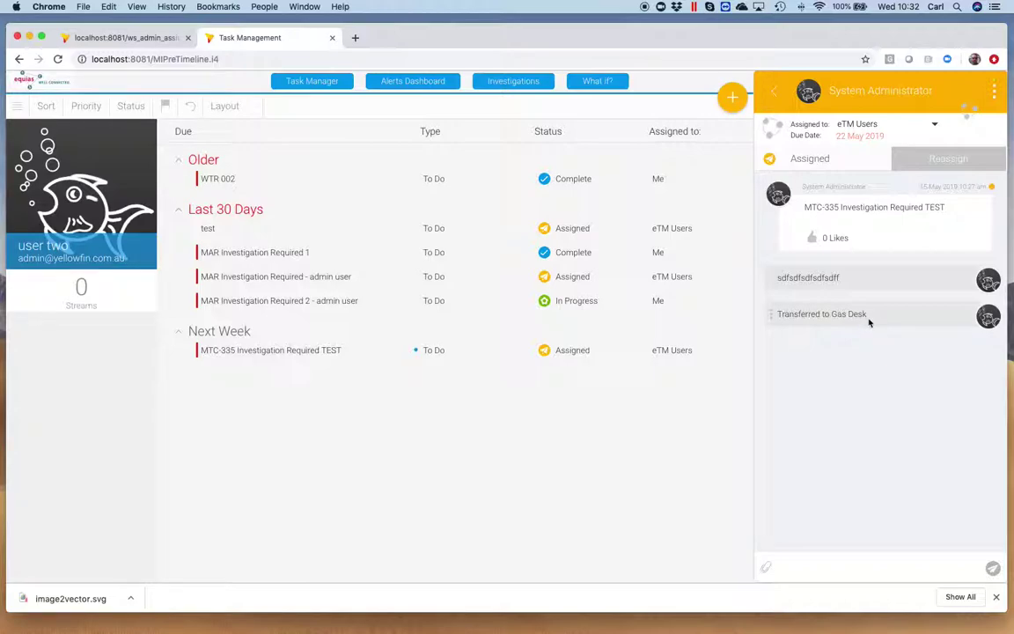
Close the task panel, log out, and sign in as the test user with their username and password.
{"action": "left_click", "coordinate": [781, 104]}
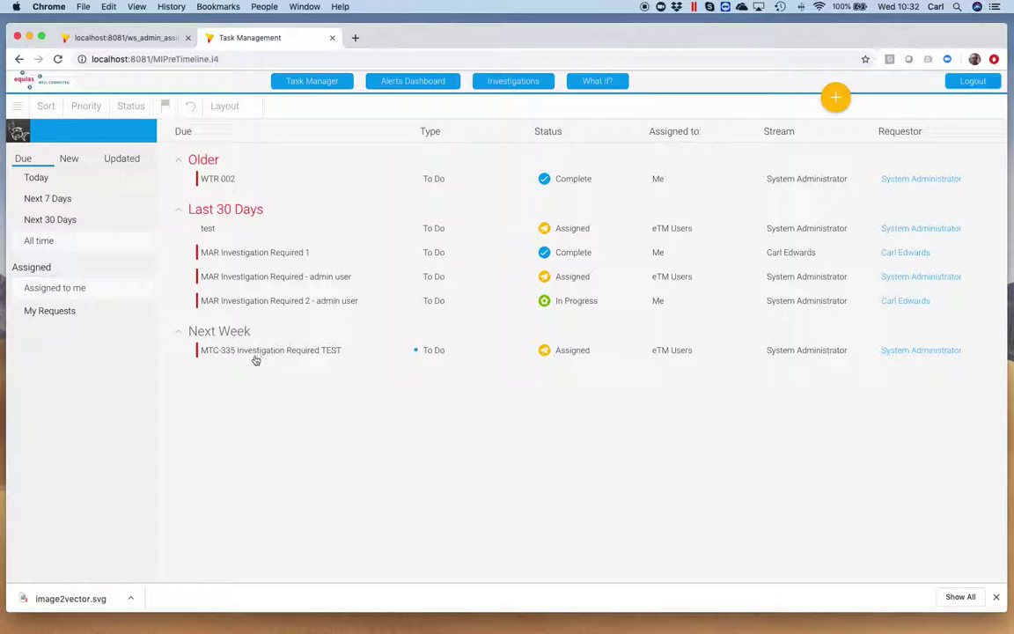
{"action": "left_click", "coordinate": [973, 81]}
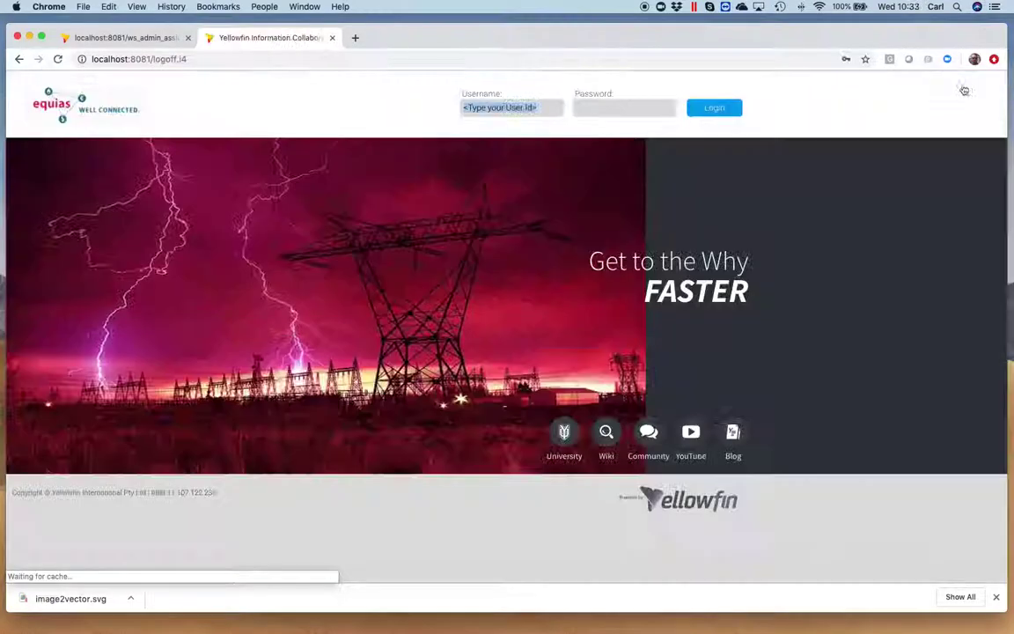
{"action": "left_click", "coordinate": [530, 110]}
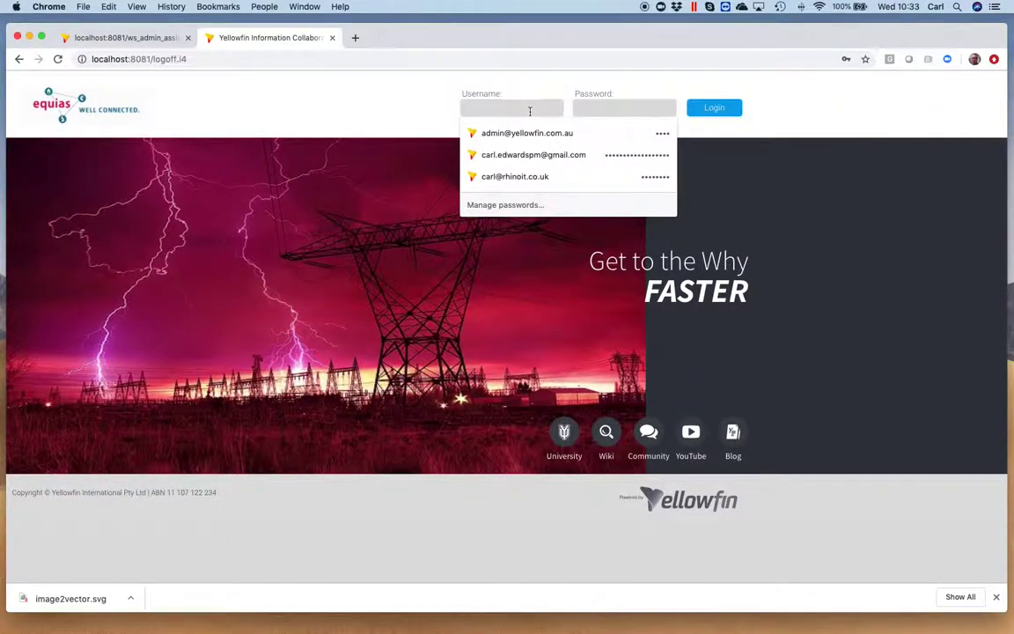
{"action": "type", "text": "carl"}
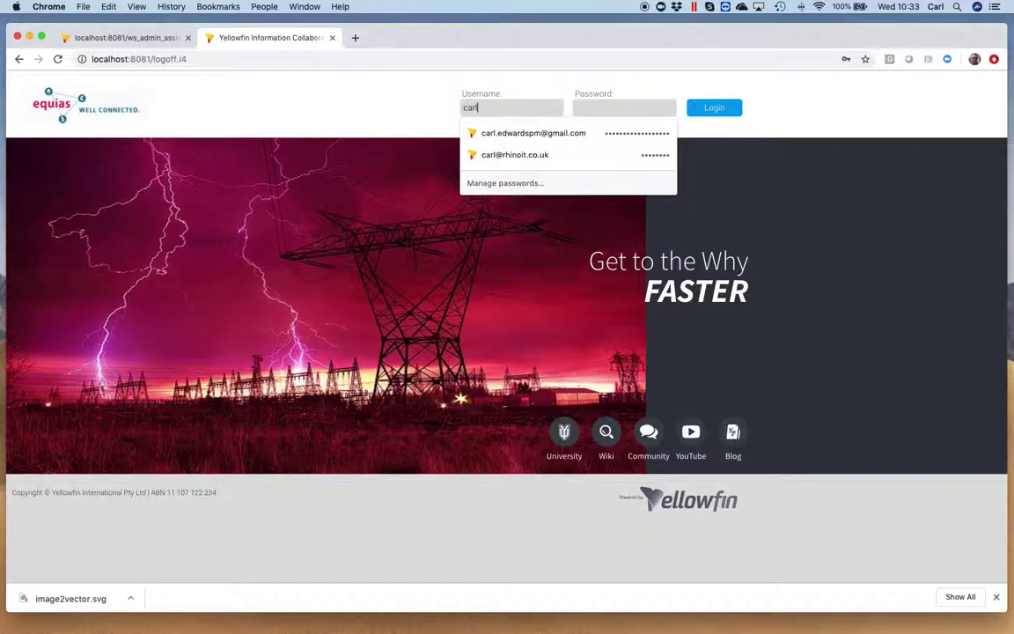
{"action": "type", "text": "@test.com"}
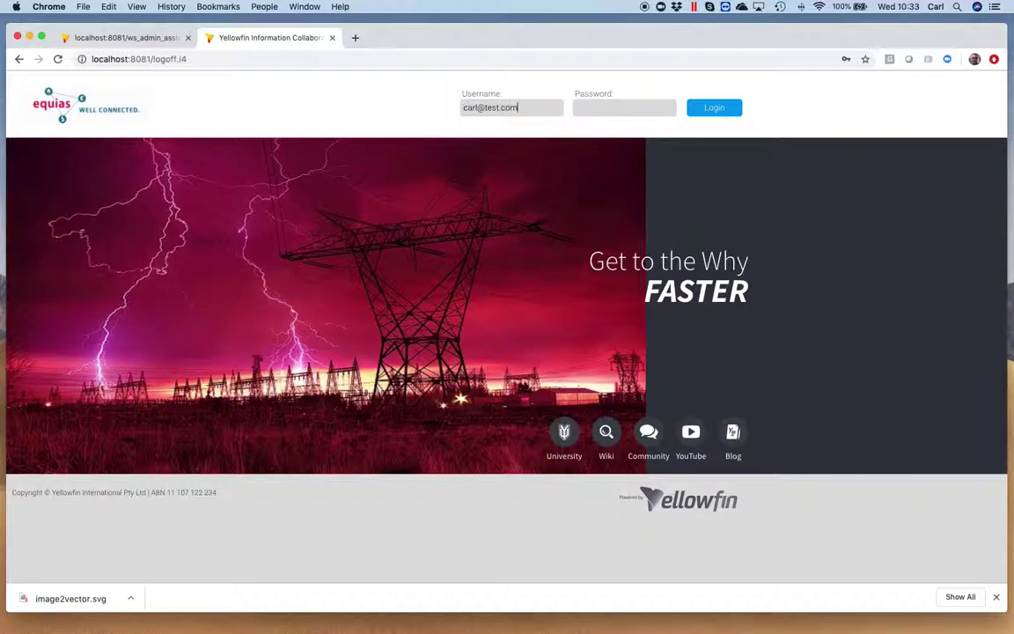
{"action": "key", "text": "Tab"}
{"action": "type", "text": "test"}
{"action": "key", "text": "Return"}
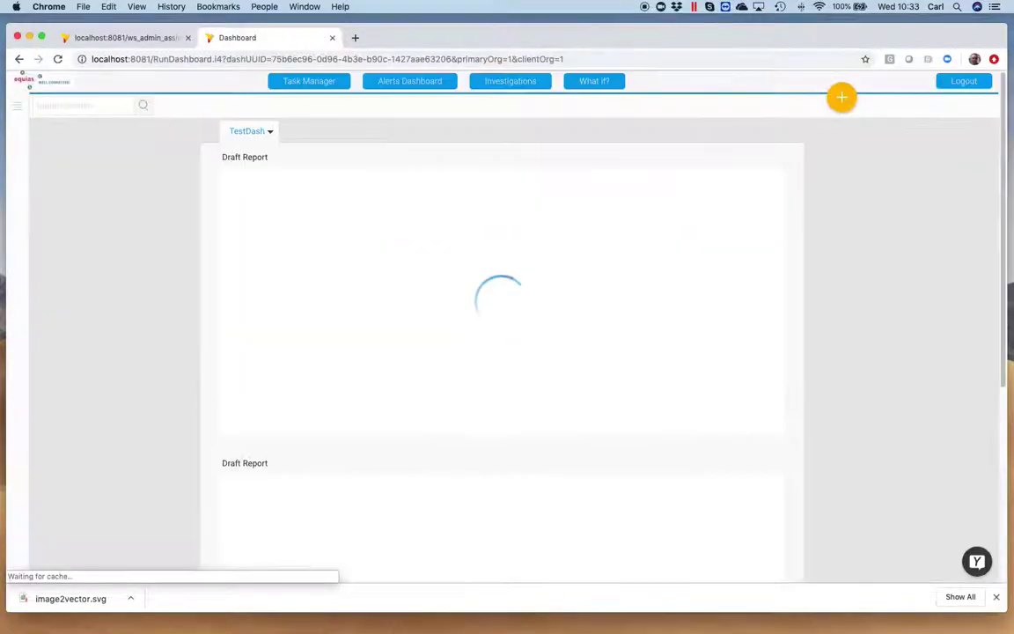
Open the Task Manager timeline and the MTC-335 Investigation Required TEST task.
{"action": "scroll", "coordinate": [525, 111], "scroll_direction": "down", "scroll_amount": 5}
{"action": "scroll", "coordinate": [471, 136], "scroll_direction": "up", "scroll_amount": 4}
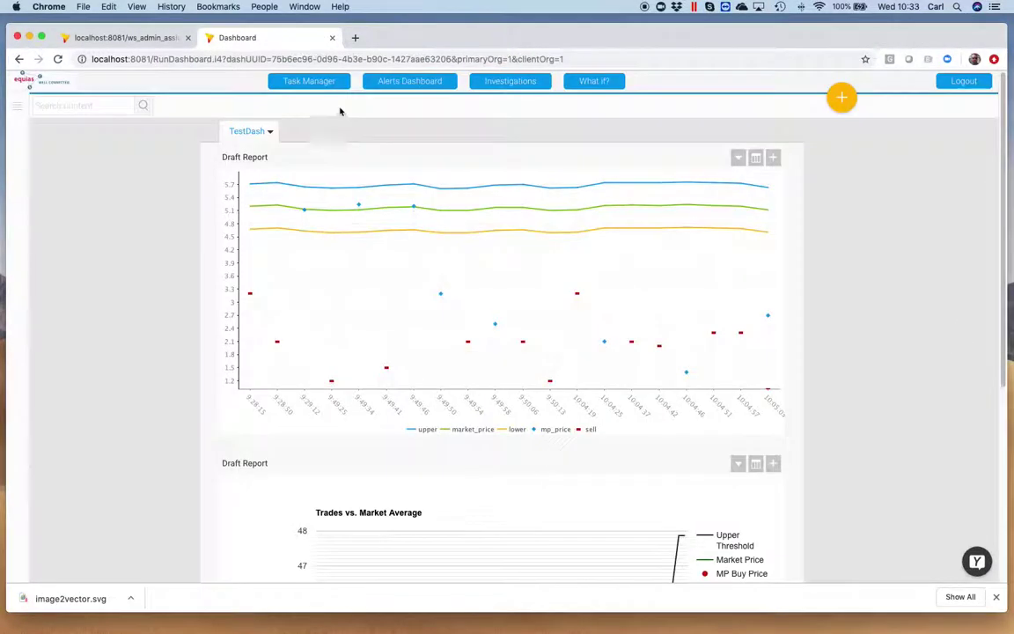
{"action": "left_click", "coordinate": [316, 86]}
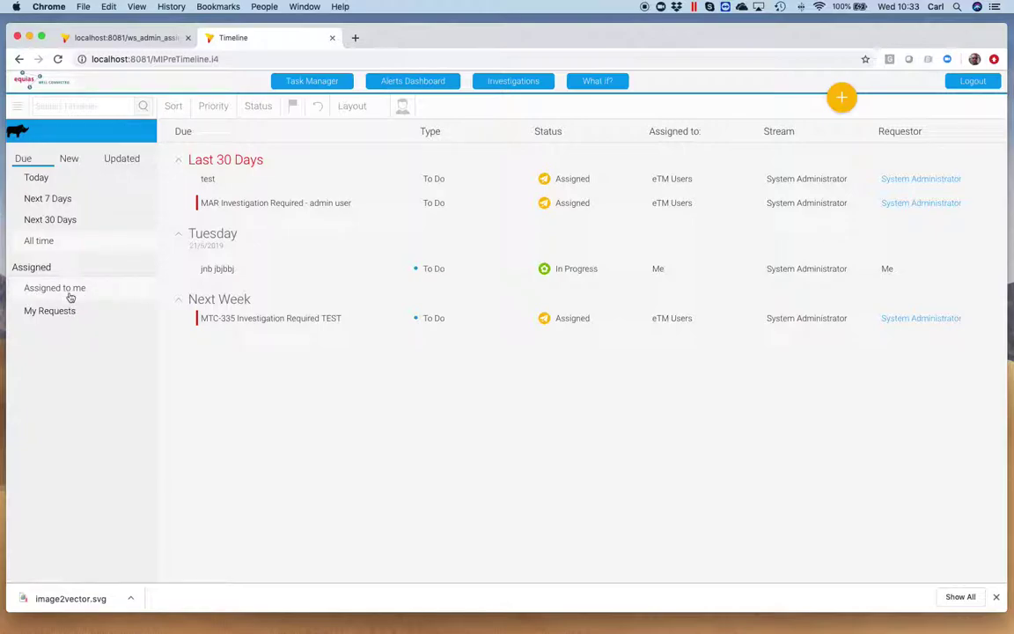
{"action": "left_click", "coordinate": [259, 324]}
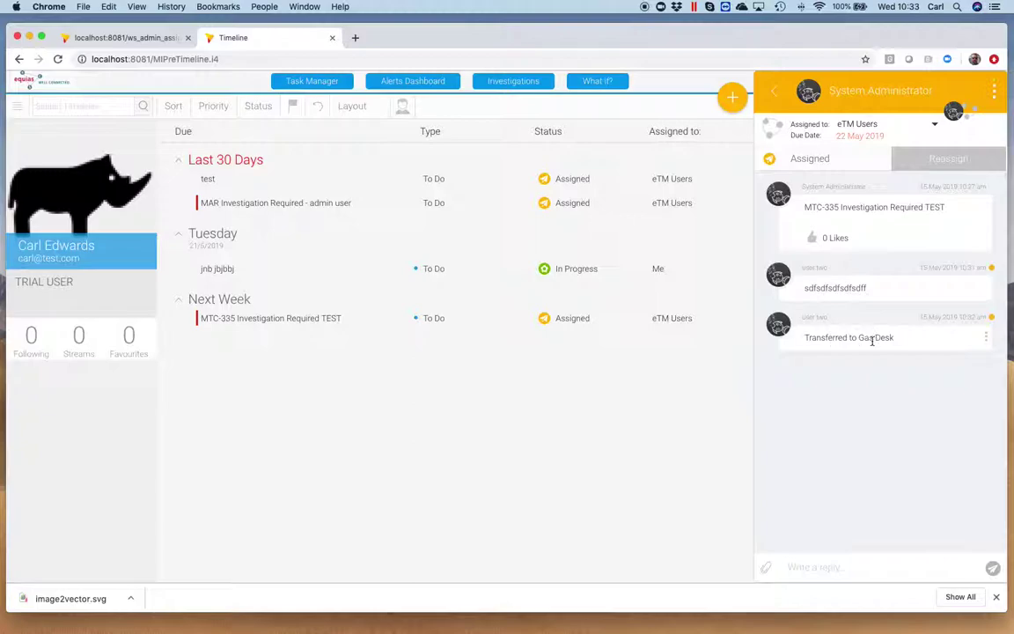
Reassign MTC-335 to user two and return to the task list.
{"action": "left_click", "coordinate": [955, 169]}
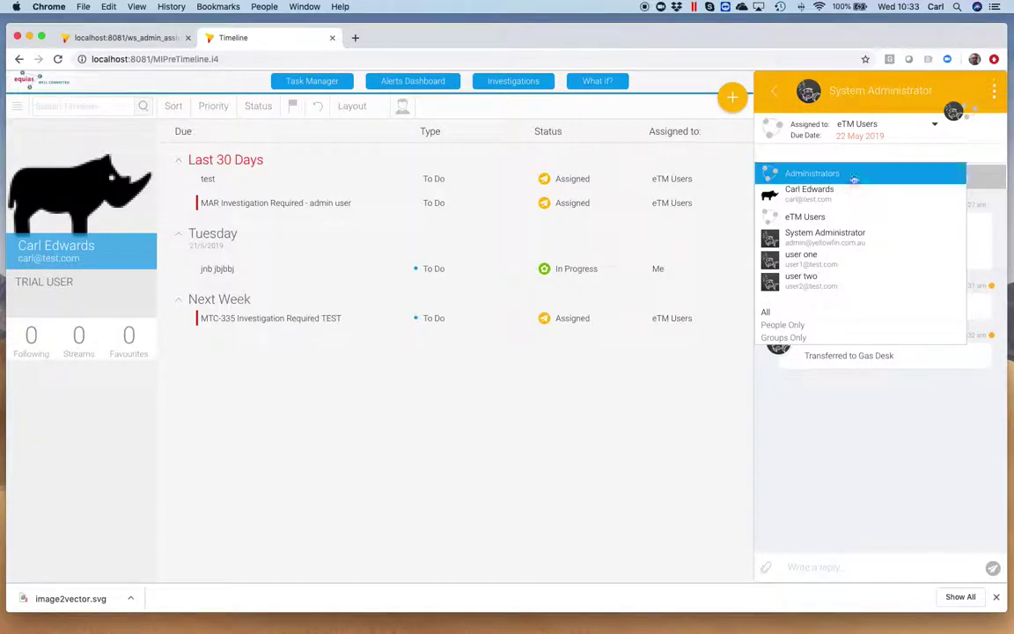
{"action": "left_click", "coordinate": [810, 280]}
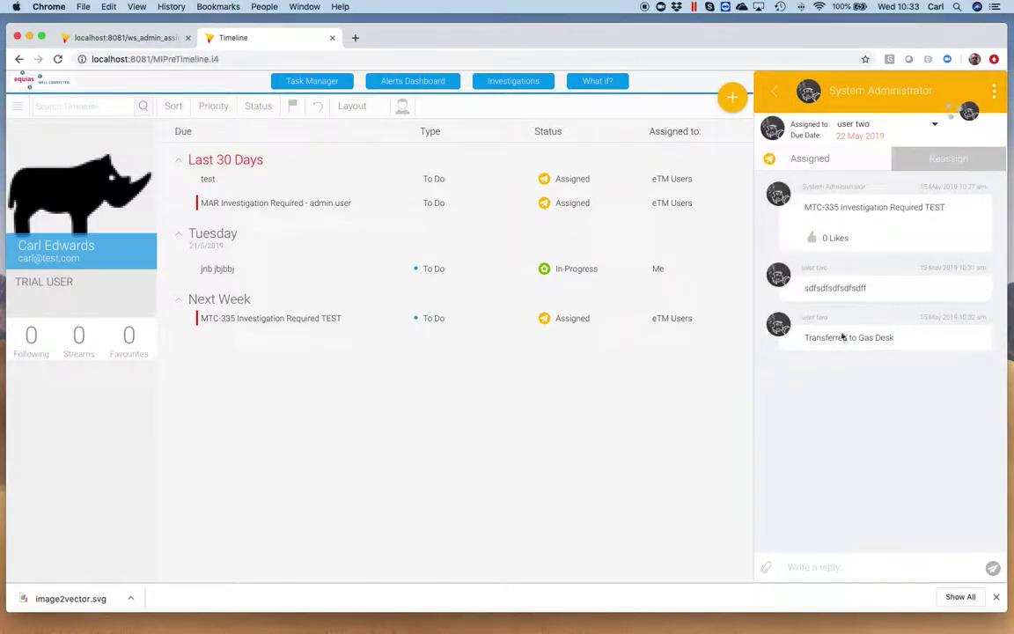
{"action": "left_click", "coordinate": [774, 102]}
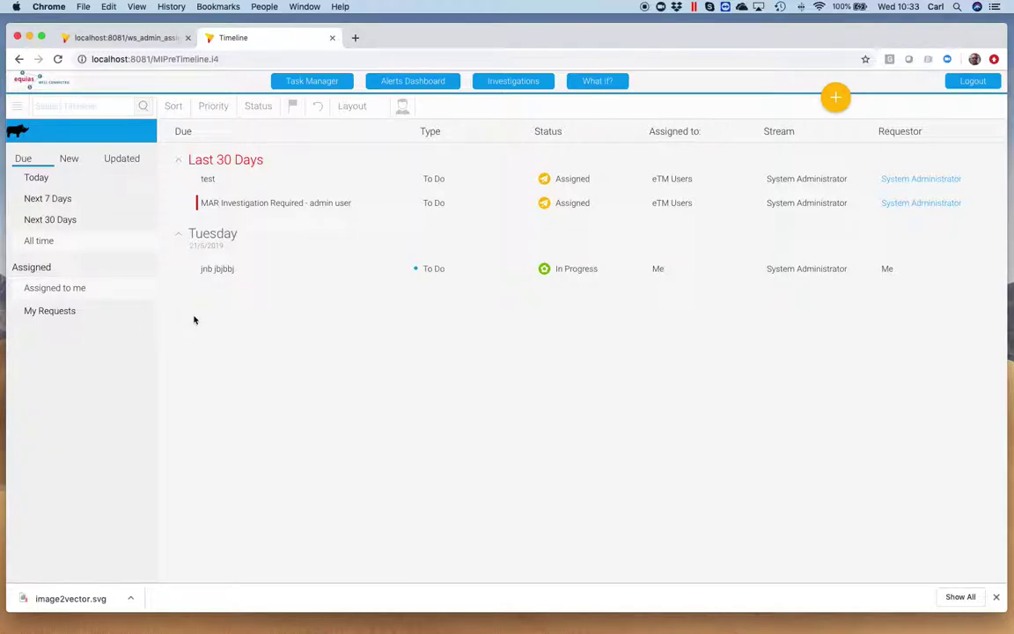
From My Requests, open user two's timeline filtered to All time due dates.
{"action": "left_click", "coordinate": [85, 313]}
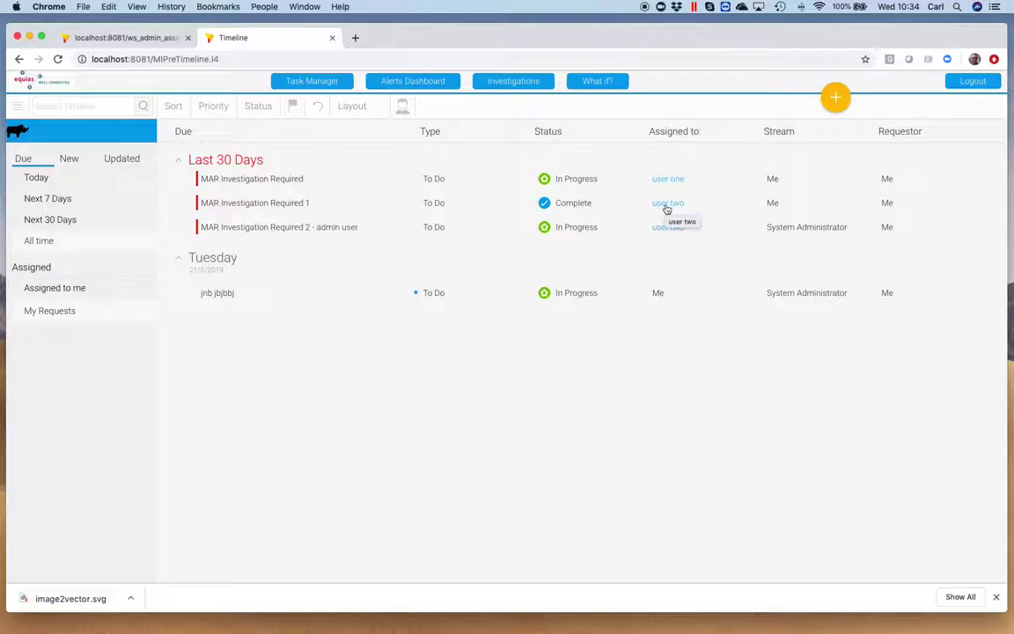
{"action": "left_click", "coordinate": [667, 204]}
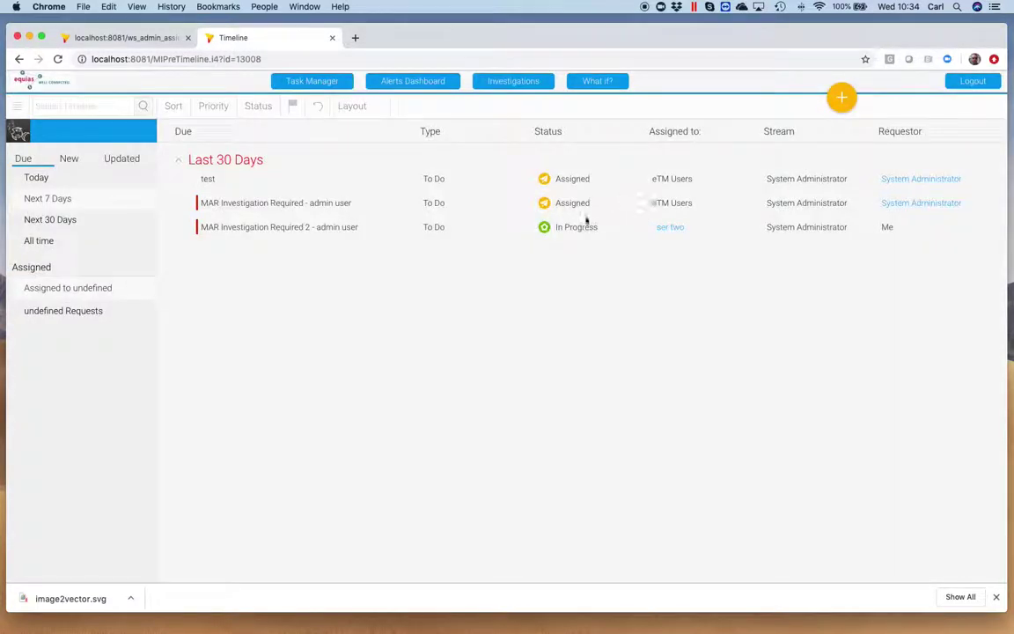
{"action": "left_click", "coordinate": [80, 280]}
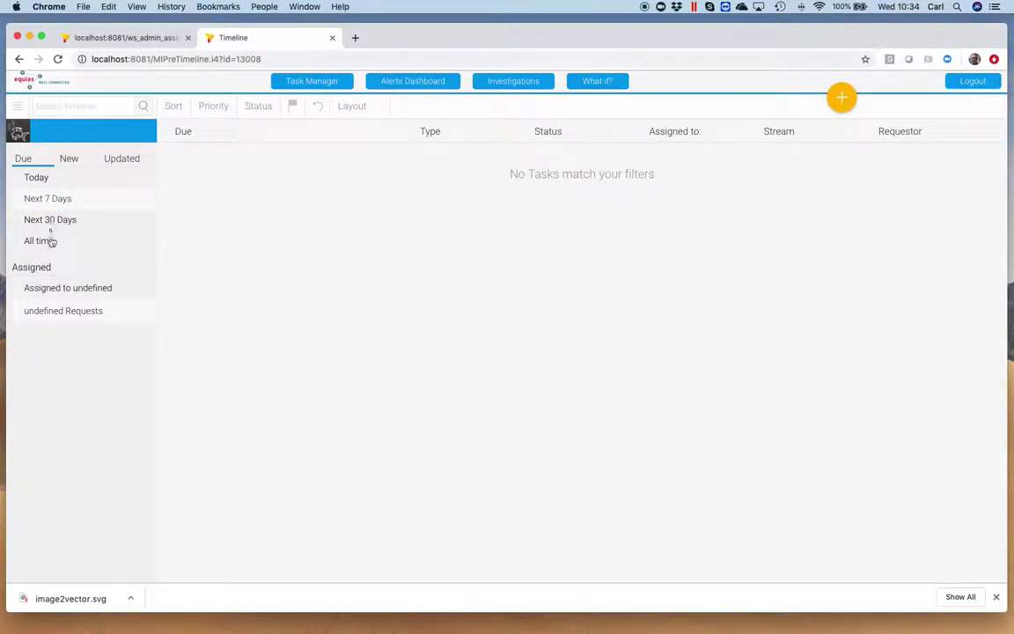
{"action": "left_click", "coordinate": [55, 285]}
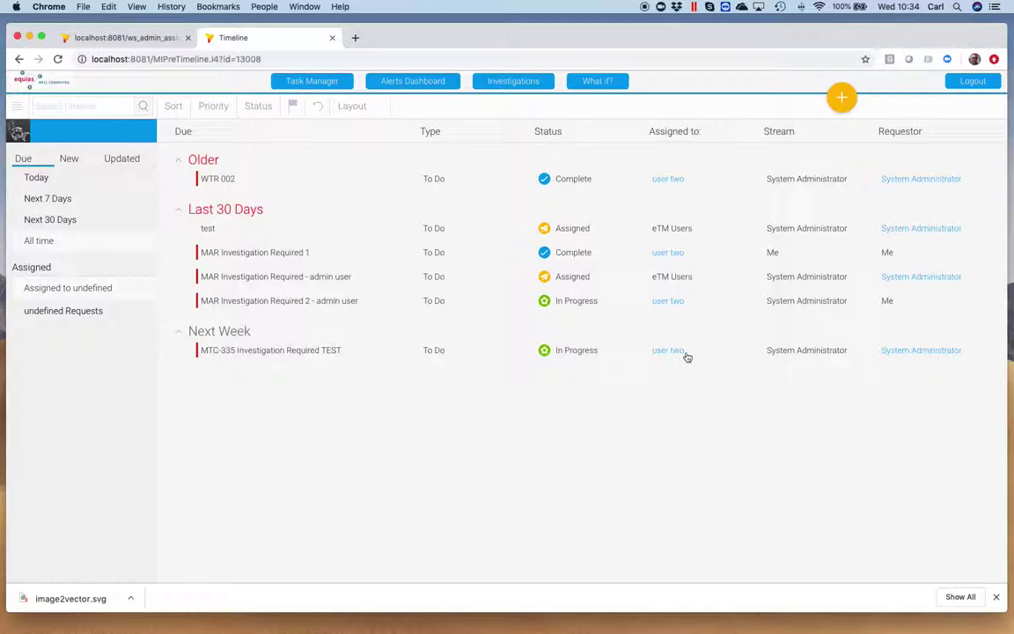
Pick user two under People, show All time tasks, and open MTC-335.
{"action": "left_click", "coordinate": [17, 106]}
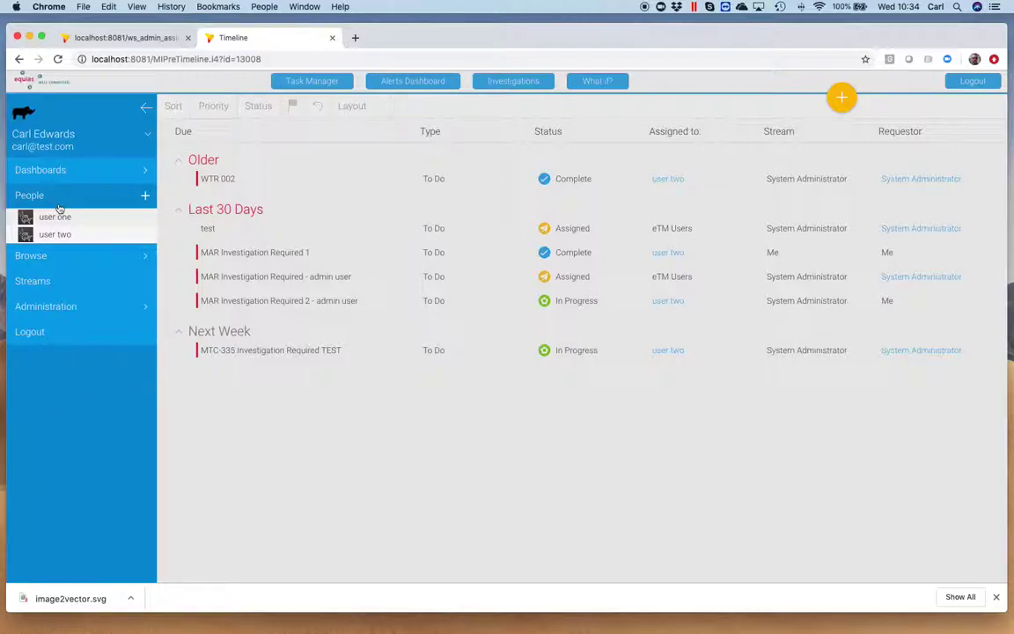
{"action": "left_click", "coordinate": [59, 235]}
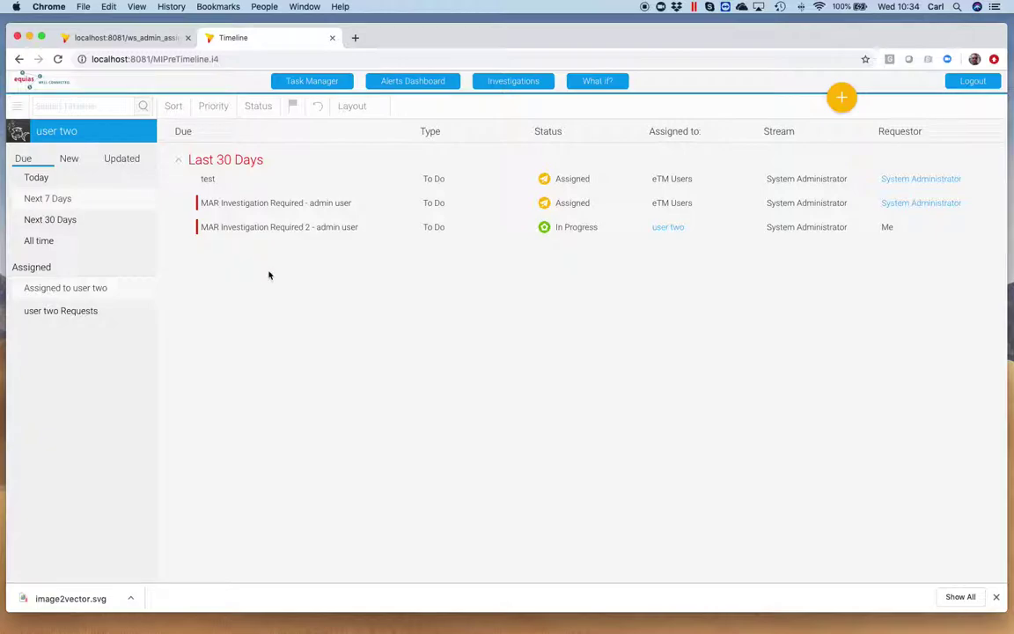
{"action": "left_click", "coordinate": [53, 240]}
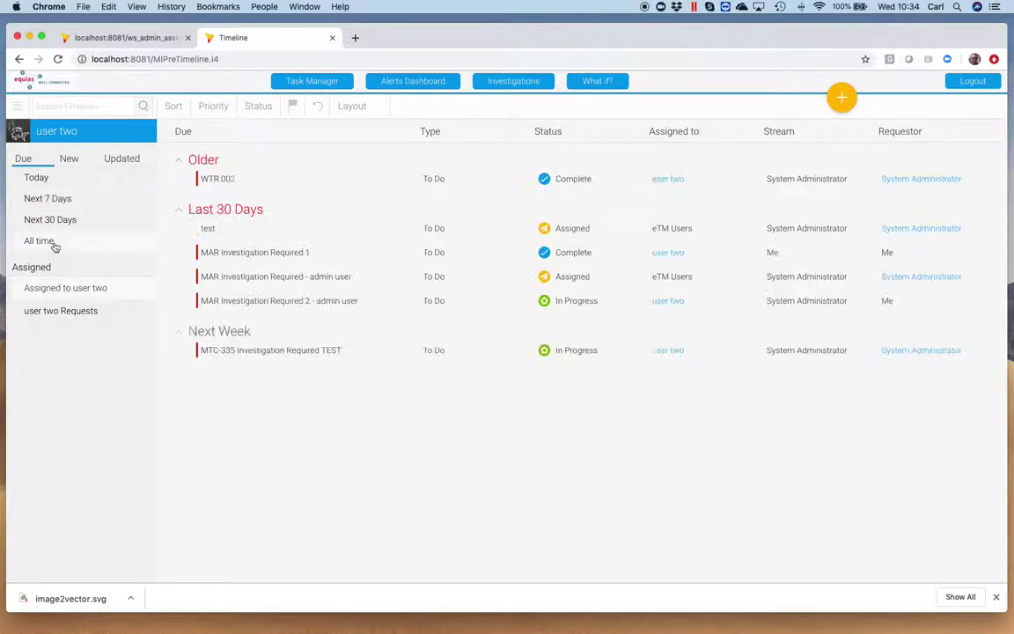
{"action": "left_click", "coordinate": [296, 357]}
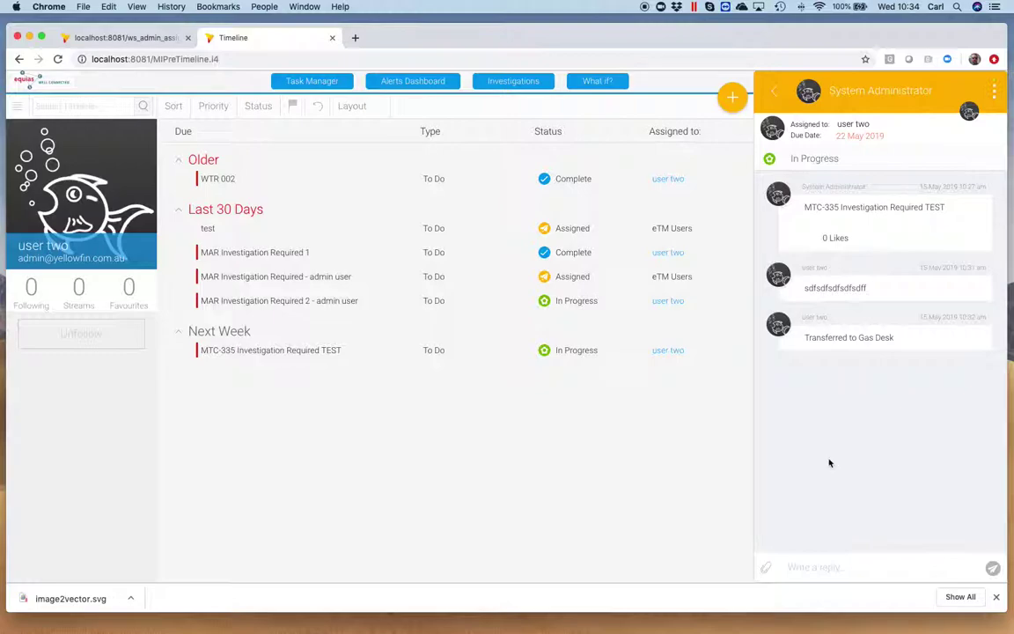
Show the paperclip attachment options on the MTC-335 reply box.
{"action": "left_click", "coordinate": [766, 568]}
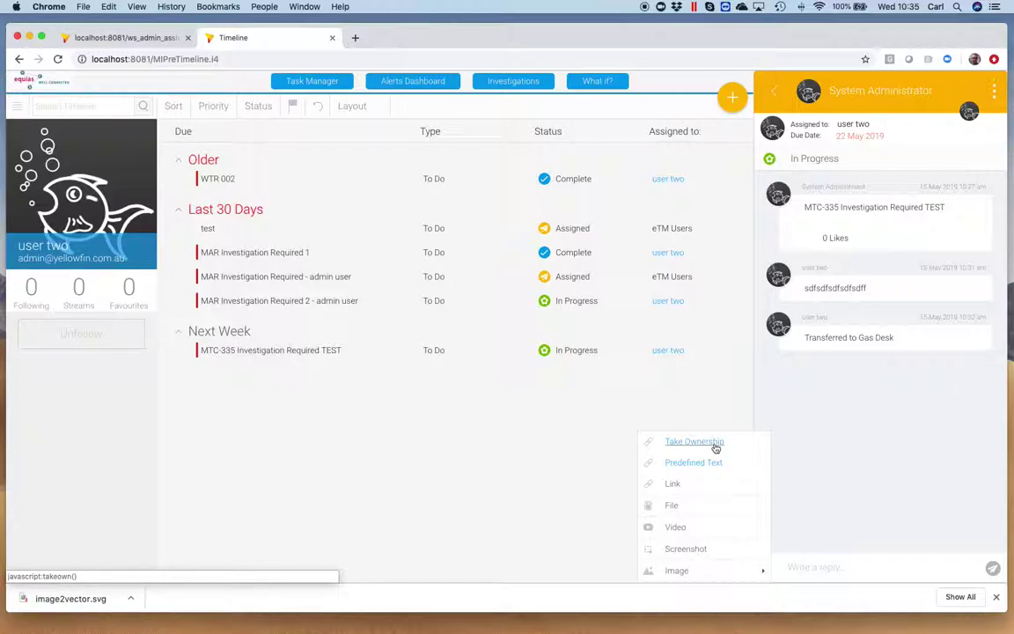
Take ownership of MTC-335 and accept the confirmation.
{"action": "left_click", "coordinate": [716, 448]}
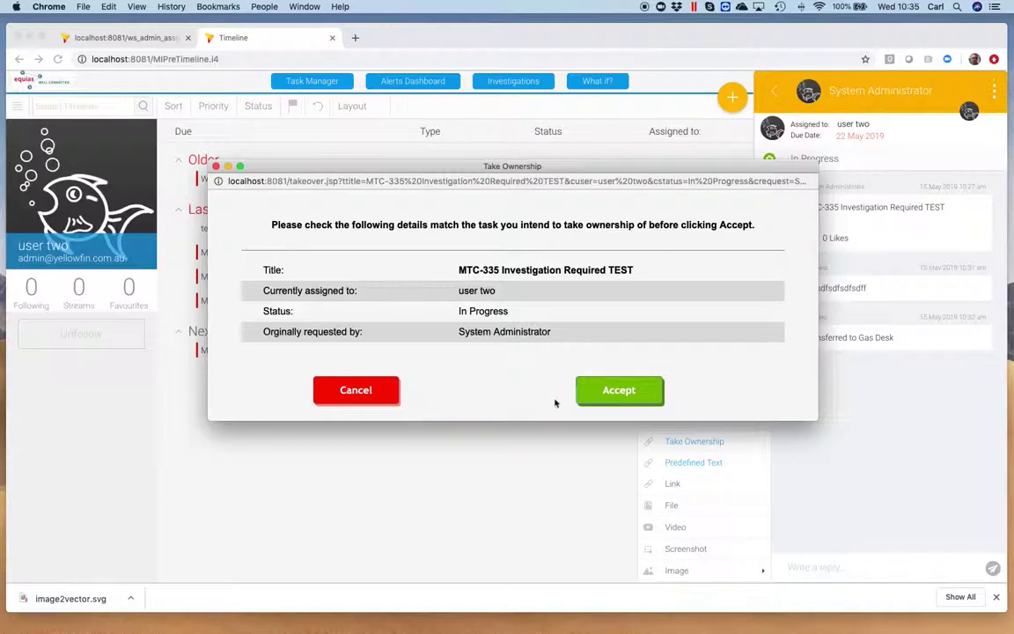
{"action": "left_click", "coordinate": [623, 396]}
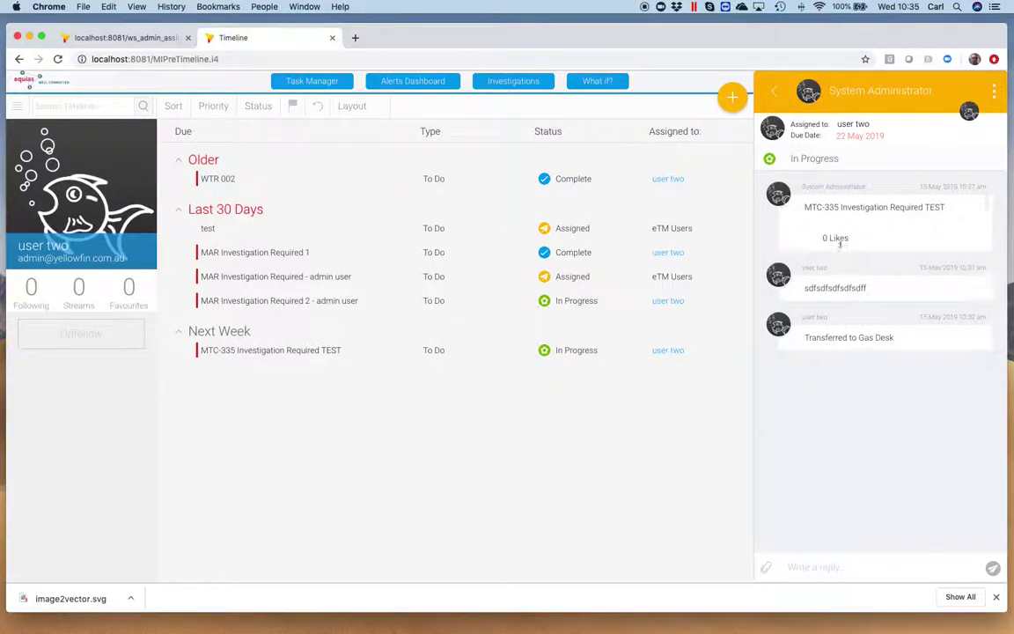
{"action": "left_click", "coordinate": [774, 92]}
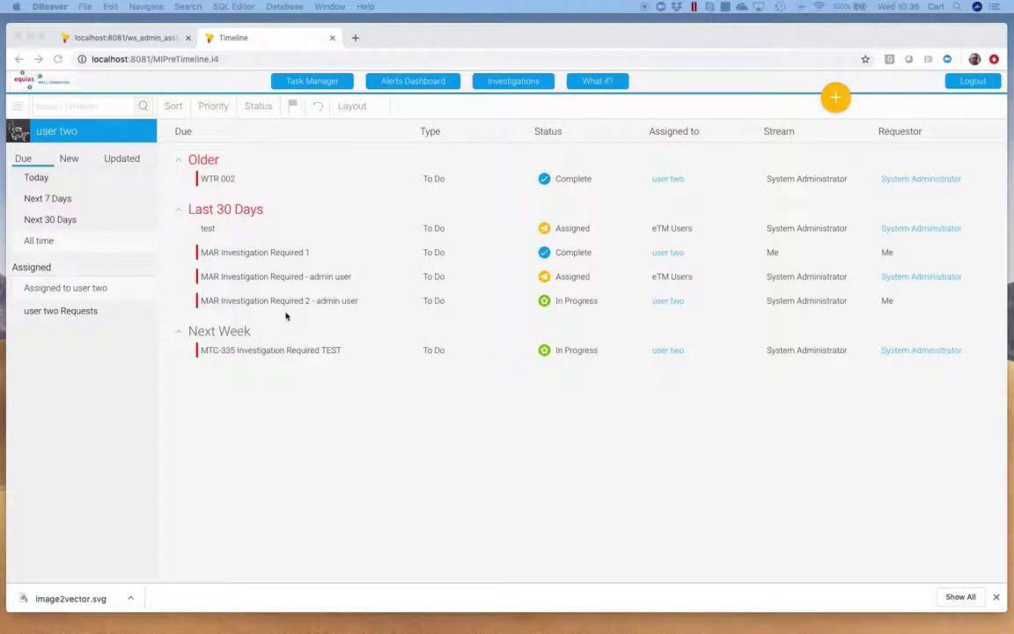
{"action": "left_click", "coordinate": [922, 183]}
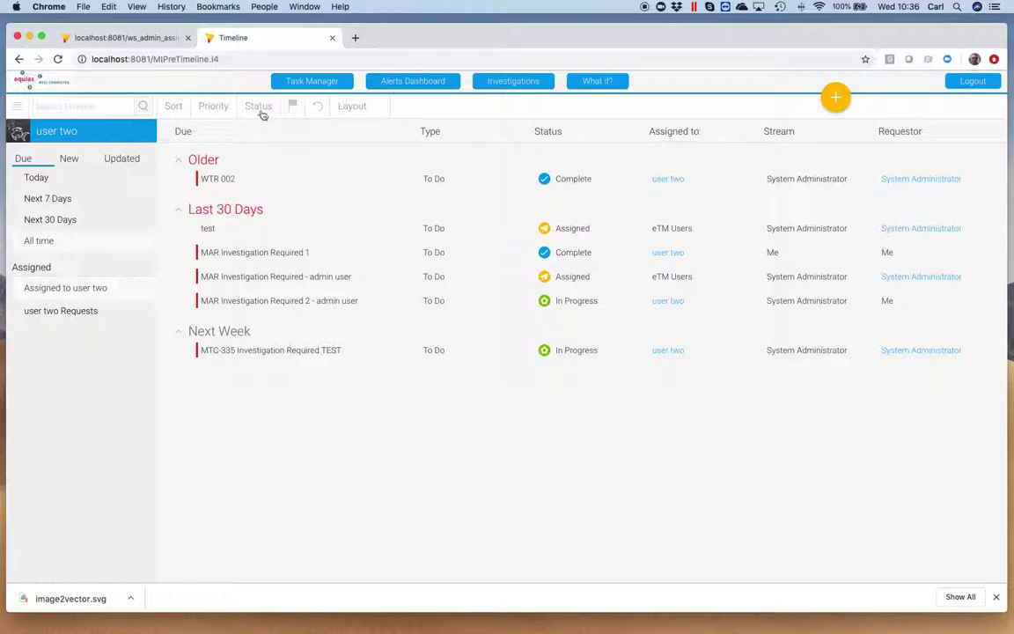
Log out and enter the other account's username on the login form.
{"action": "left_click", "coordinate": [972, 81]}
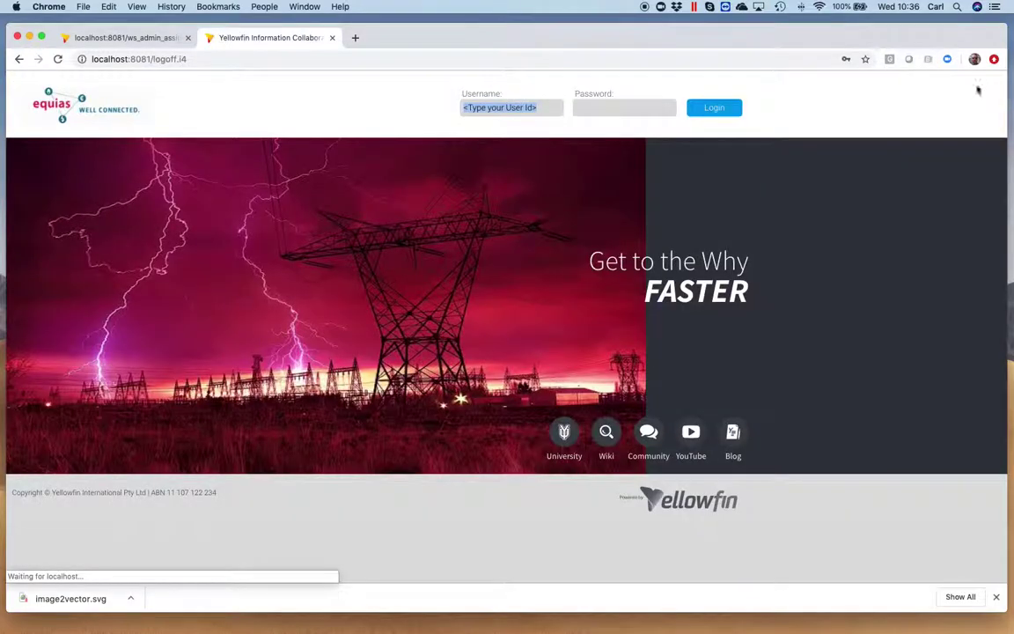
{"action": "left_click", "coordinate": [508, 107]}
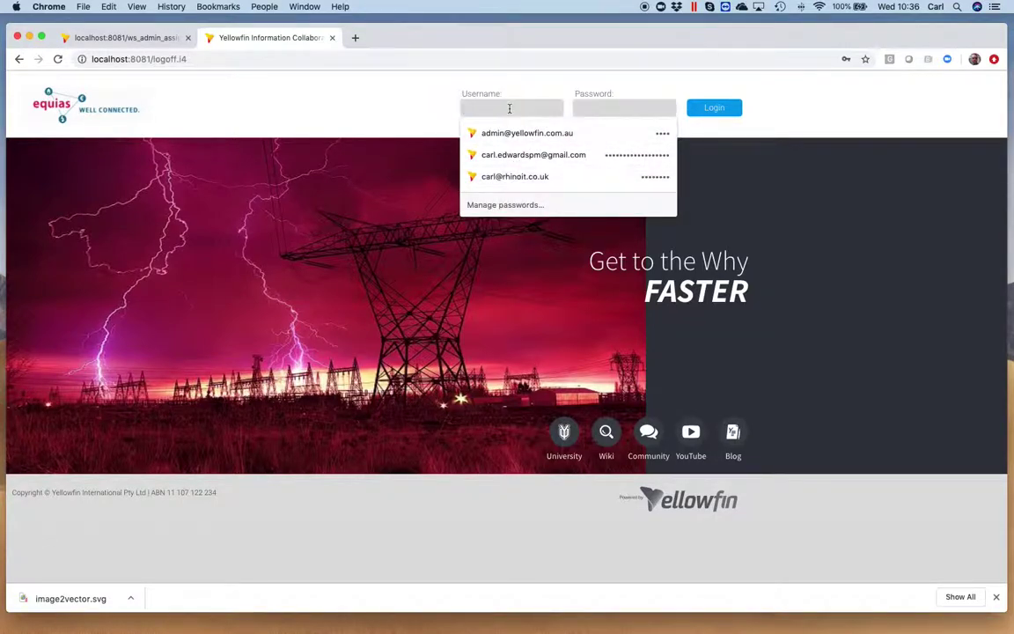
{"action": "type", "text": "carl@"}
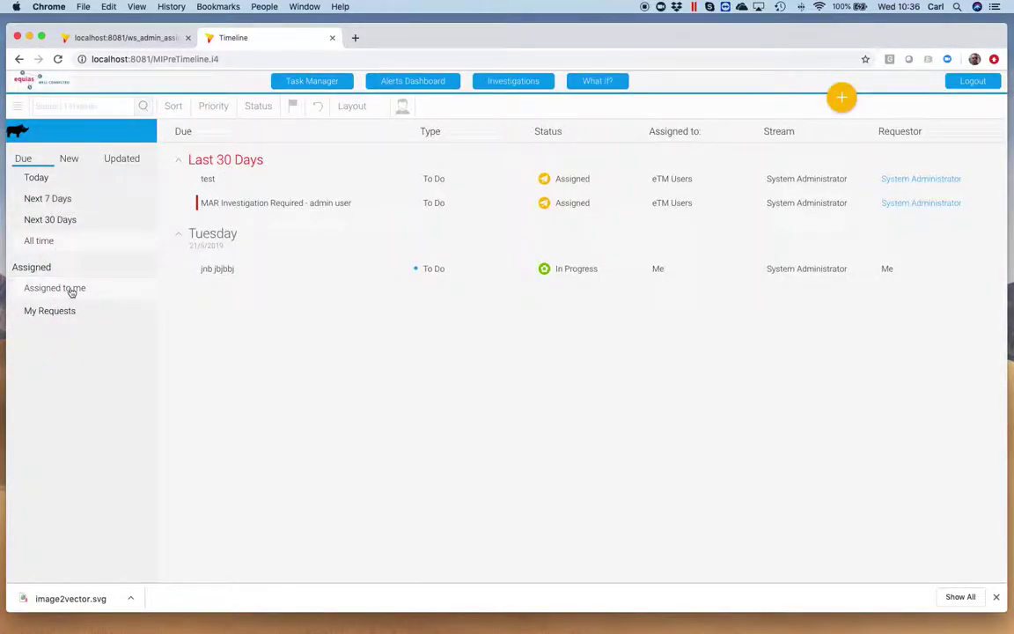
Show My Requests filtered to Complete status.
{"action": "left_click", "coordinate": [52, 314]}
{"action": "left_click", "coordinate": [70, 291]}
{"action": "left_click", "coordinate": [76, 310]}
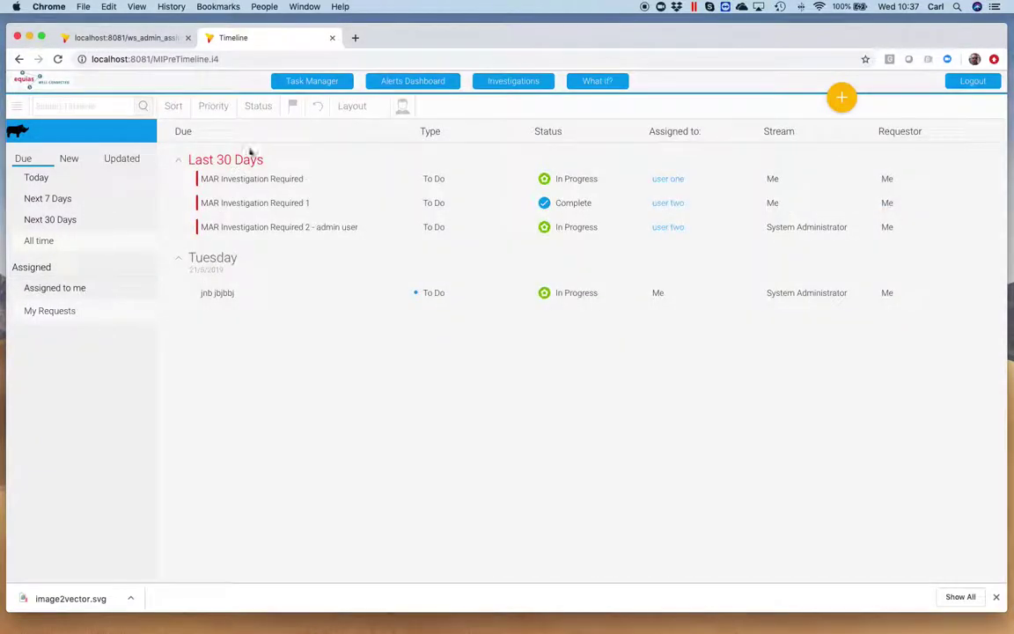
{"action": "left_click", "coordinate": [244, 107]}
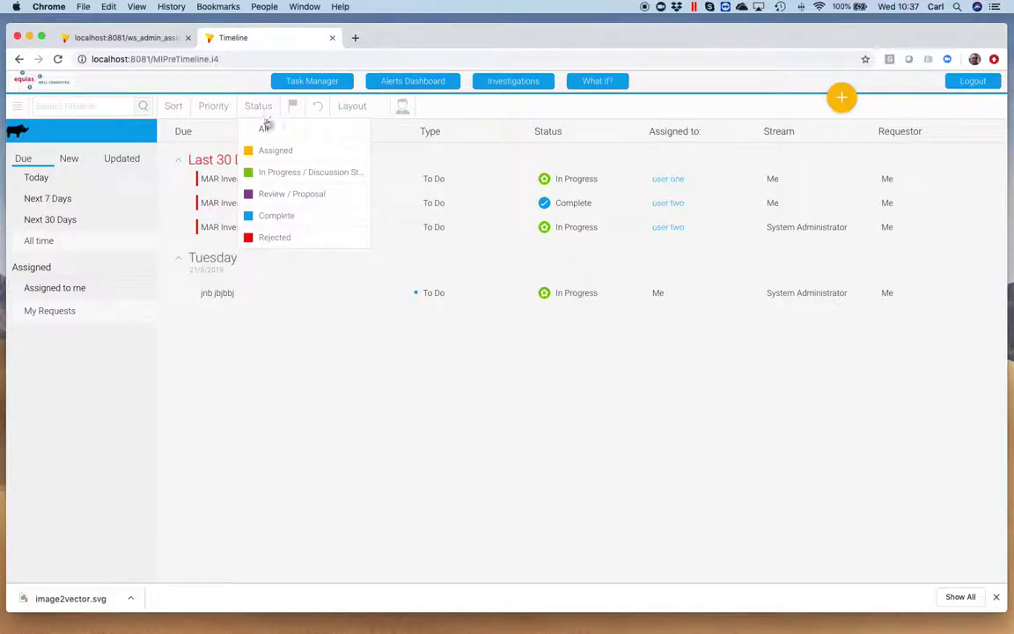
{"action": "left_click", "coordinate": [274, 215]}
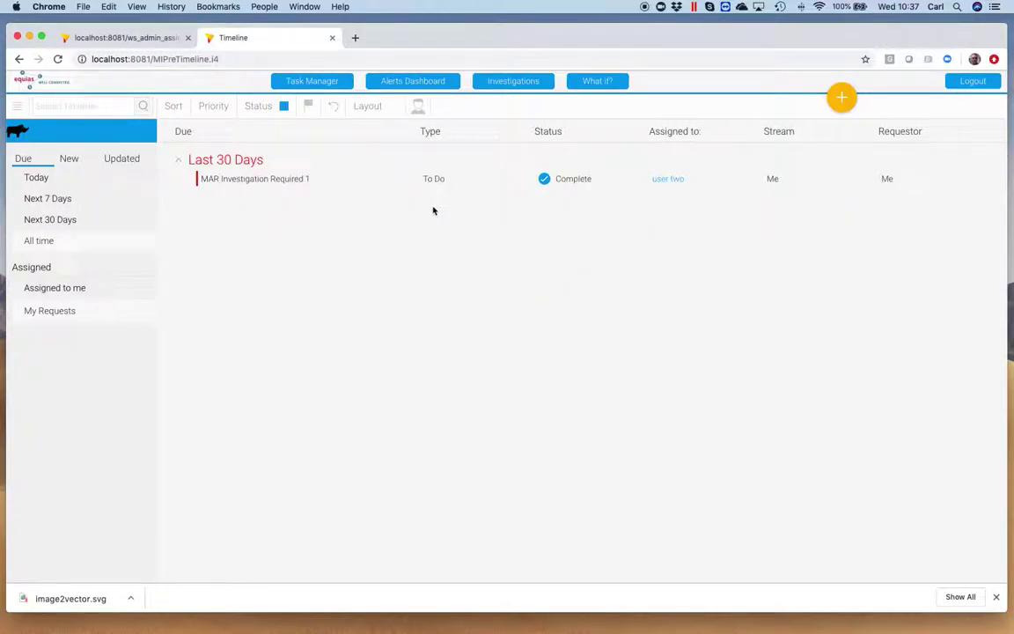
Open user two's timeline and view then close the MAR Investigation Required 2 task.
{"action": "left_click", "coordinate": [671, 181]}
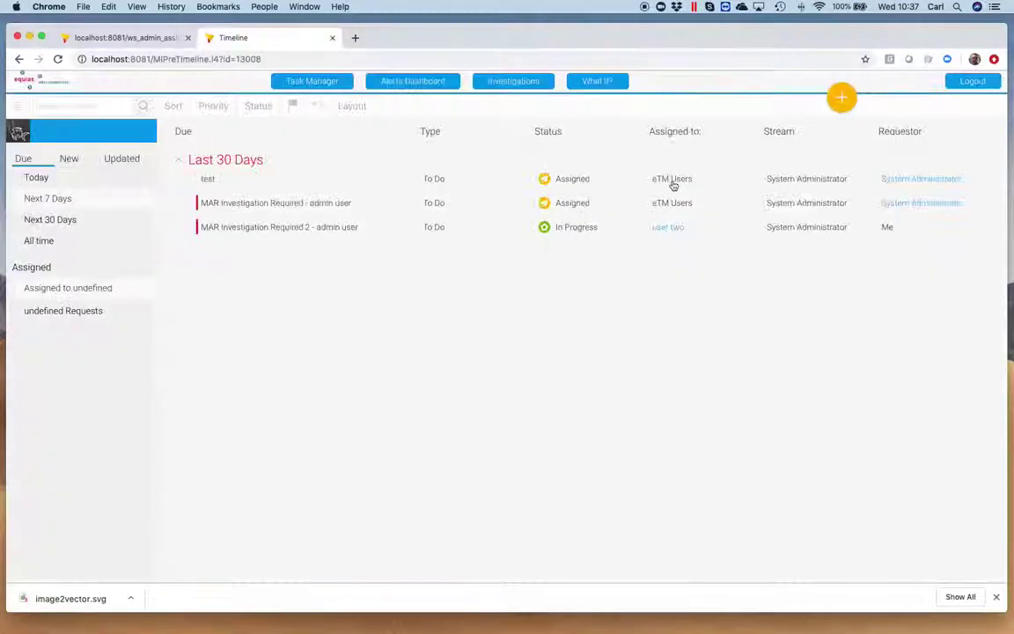
{"action": "left_click", "coordinate": [235, 231]}
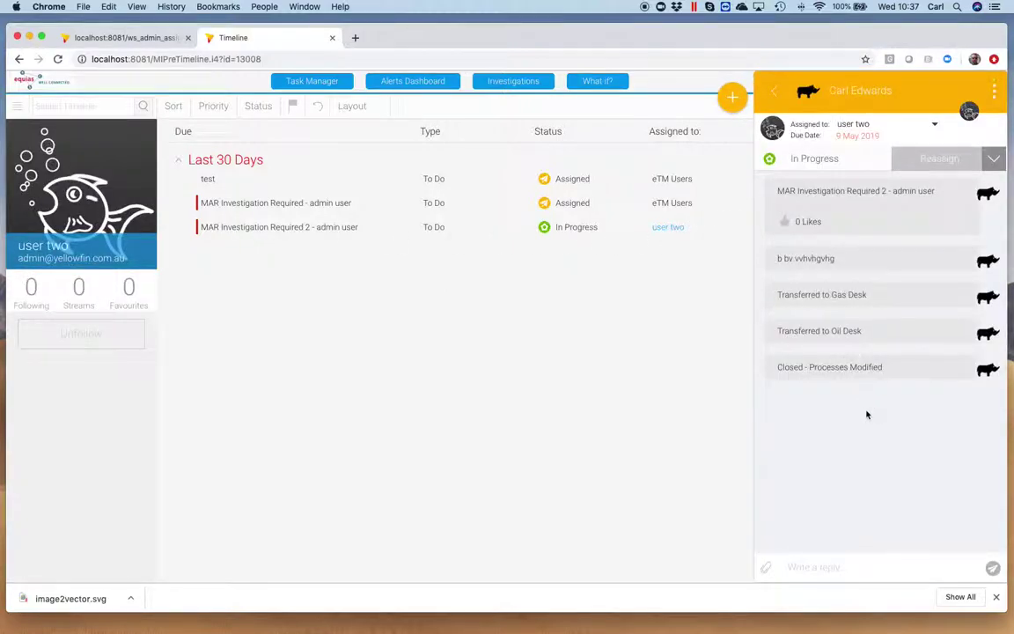
{"action": "left_click", "coordinate": [779, 99]}
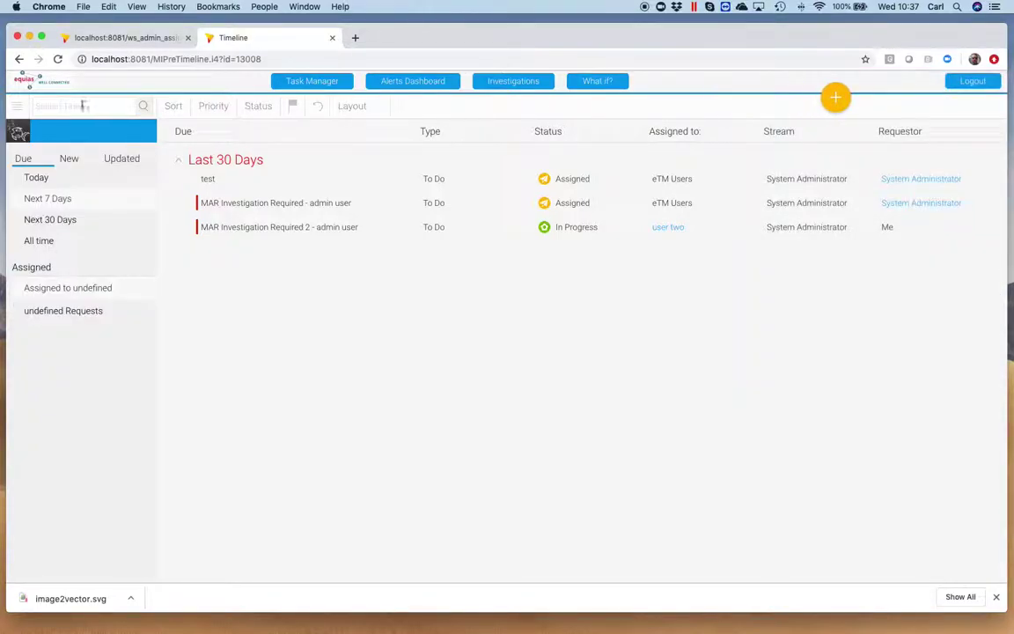
{"action": "left_click", "coordinate": [18, 106]}
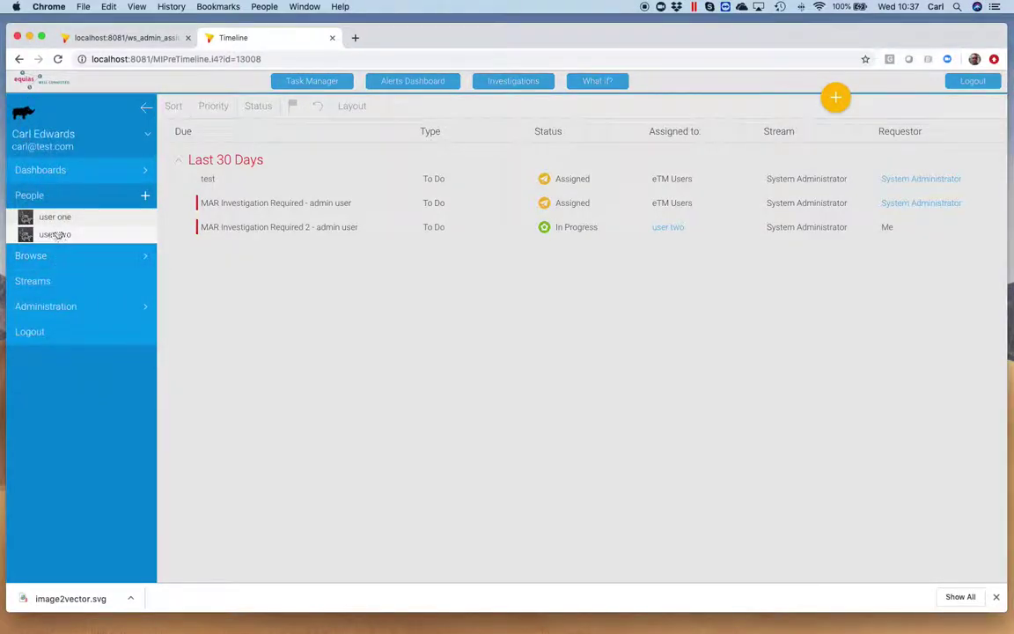
{"action": "left_click", "coordinate": [343, 303]}
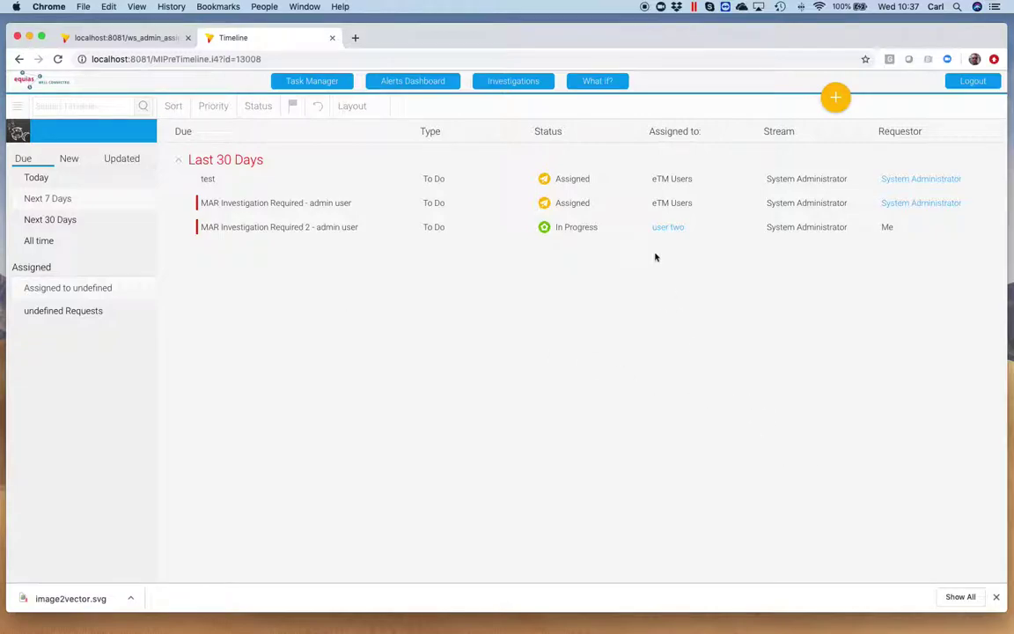
{"action": "left_click", "coordinate": [344, 236]}
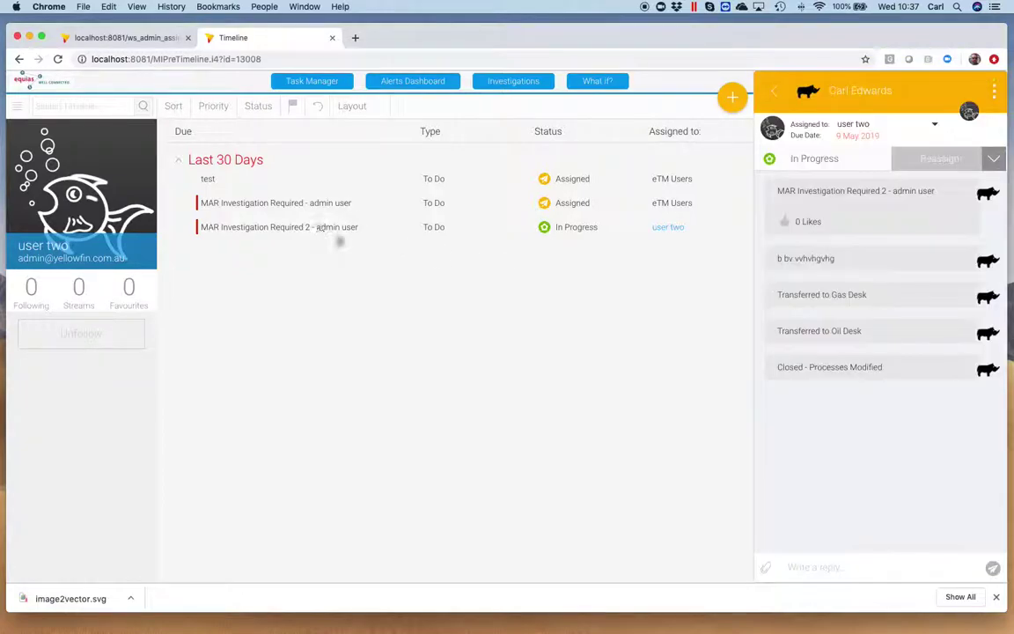
Return to your own task timeline and open the jnb jbjbbj task.
{"action": "left_click", "coordinate": [699, 85]}
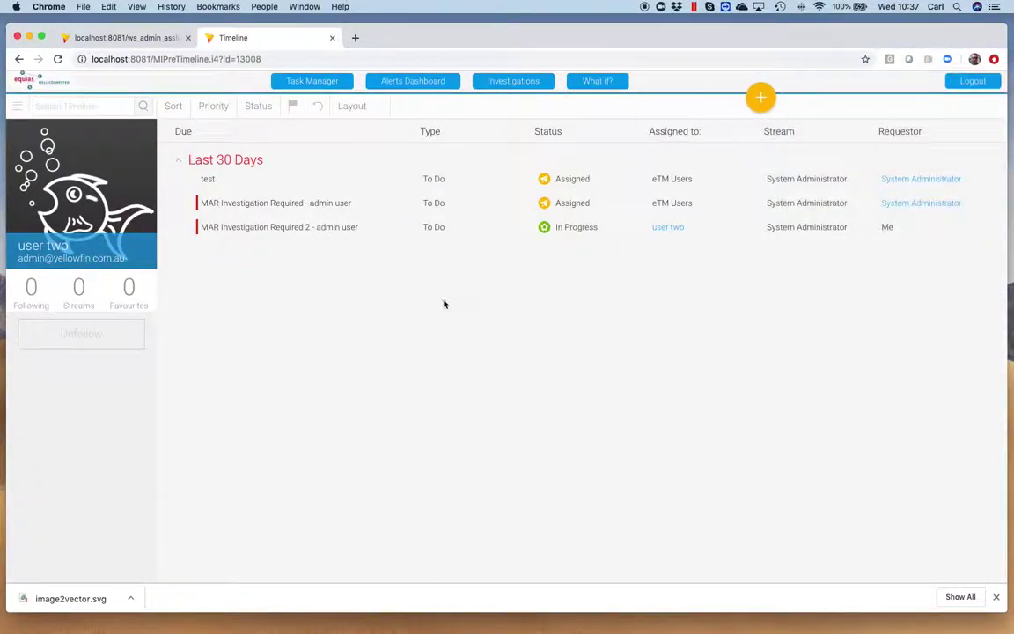
{"action": "left_click", "coordinate": [330, 83]}
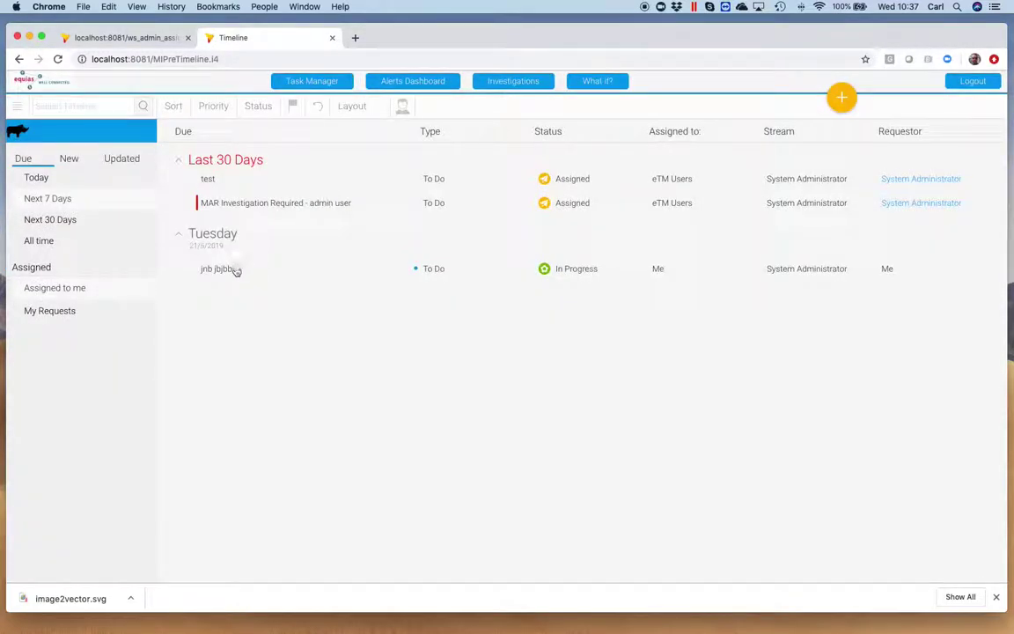
{"action": "left_click", "coordinate": [227, 270]}
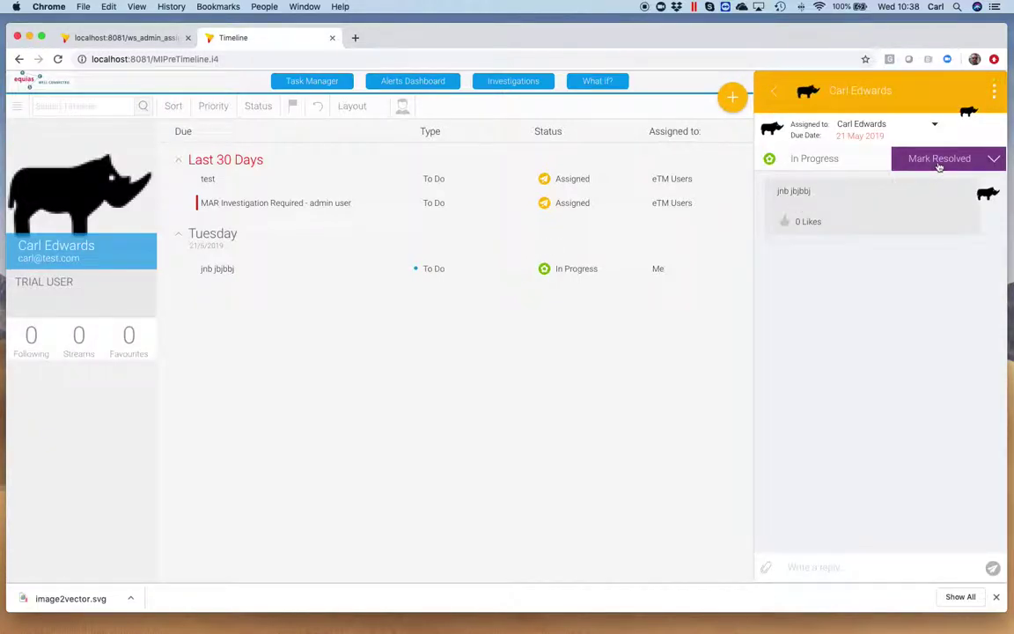
Mark jnb jbjbbj resolved and paste the Resolution 1 text into its reply box.
{"action": "left_click", "coordinate": [939, 162]}
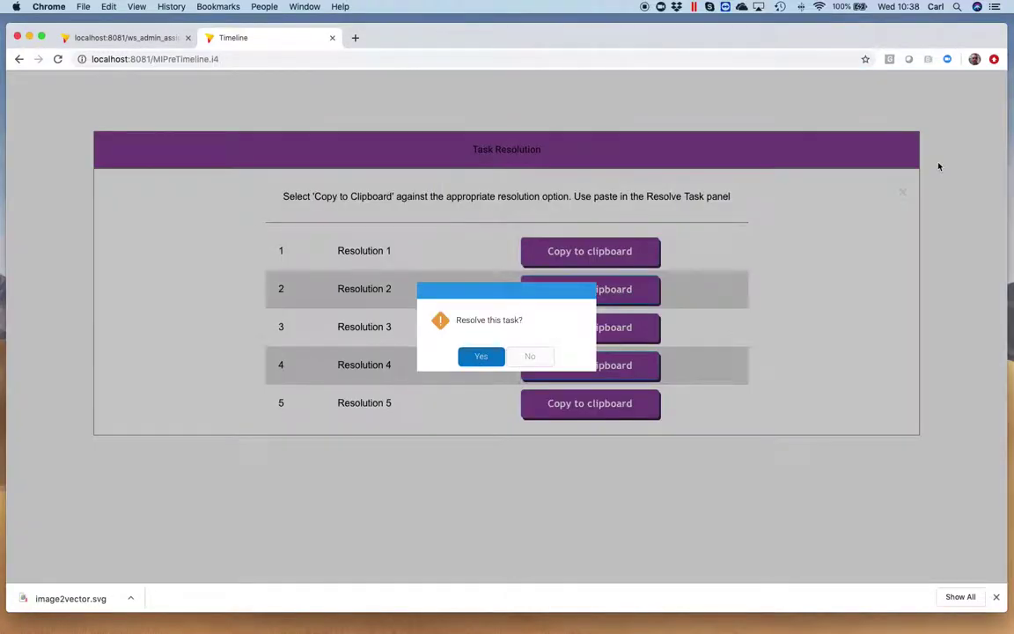
{"action": "left_click", "coordinate": [480, 357]}
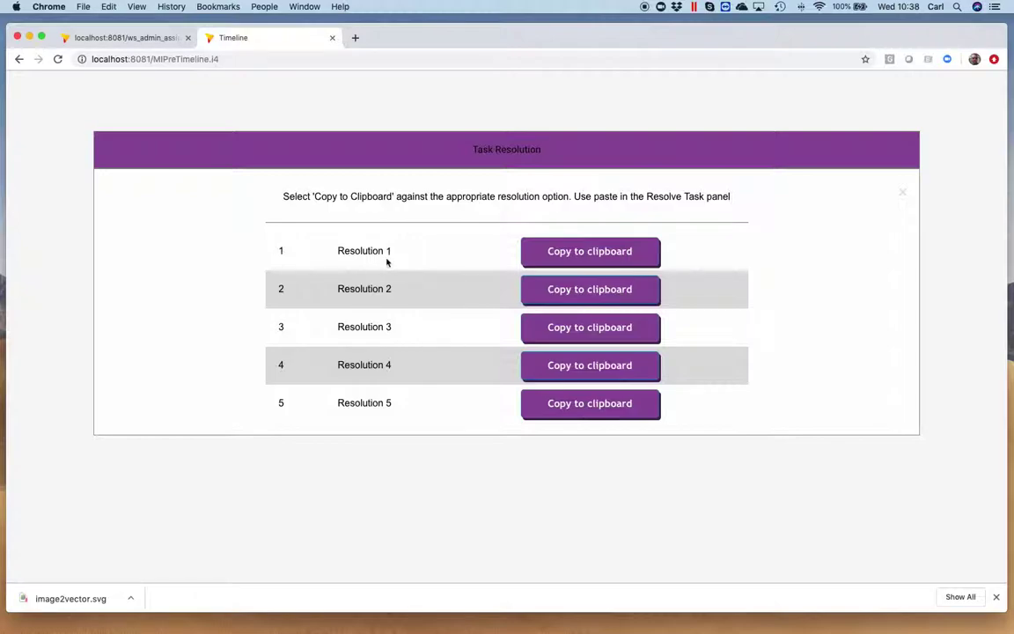
{"action": "left_click", "coordinate": [613, 252]}
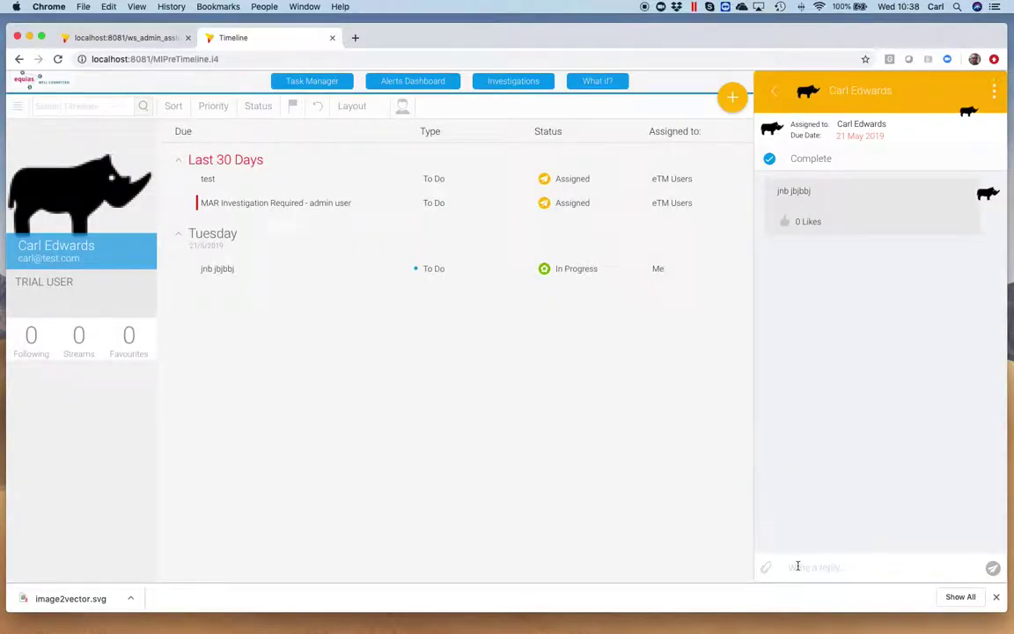
{"action": "right_click", "coordinate": [803, 572]}
{"action": "left_click", "coordinate": [825, 530]}
Post the Resolution 1 comment, then check Reassign on MAR Investigation Required - admin user without changing it.
{"action": "left_click", "coordinate": [992, 566]}
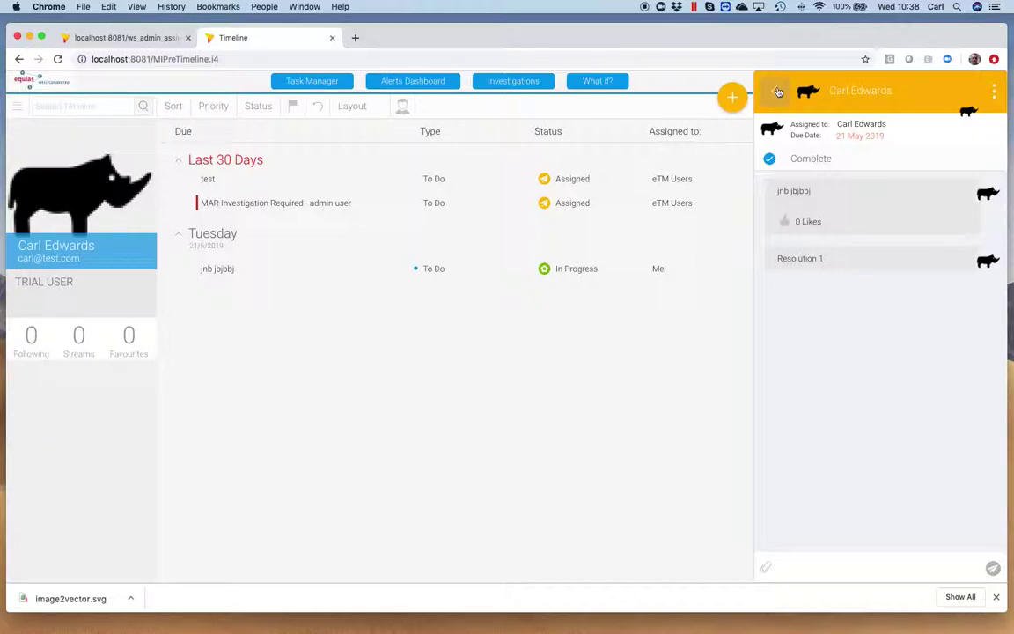
{"action": "left_click", "coordinate": [778, 92]}
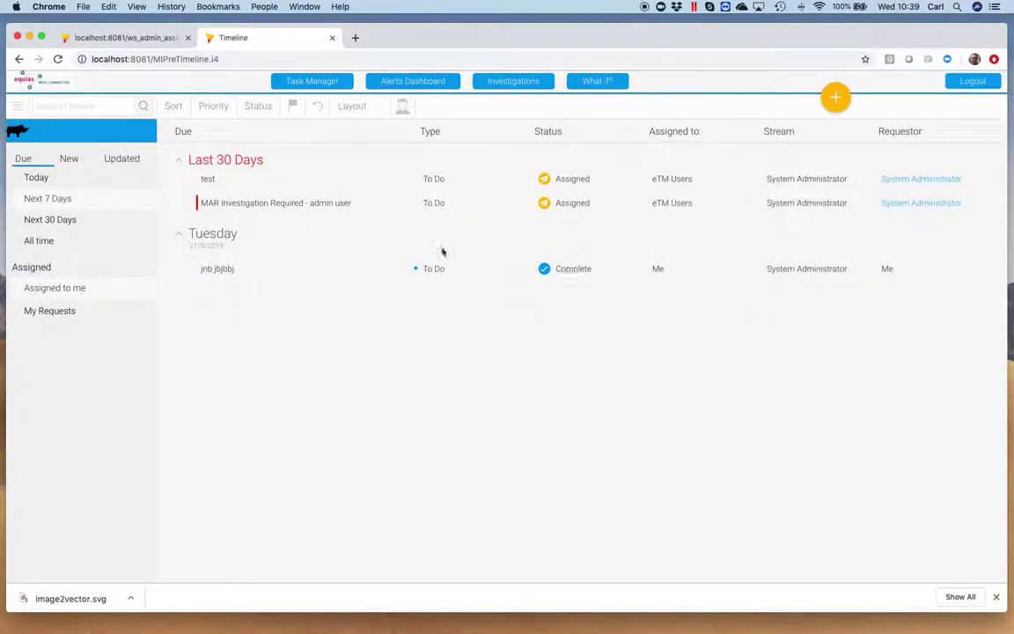
{"action": "left_click", "coordinate": [328, 204]}
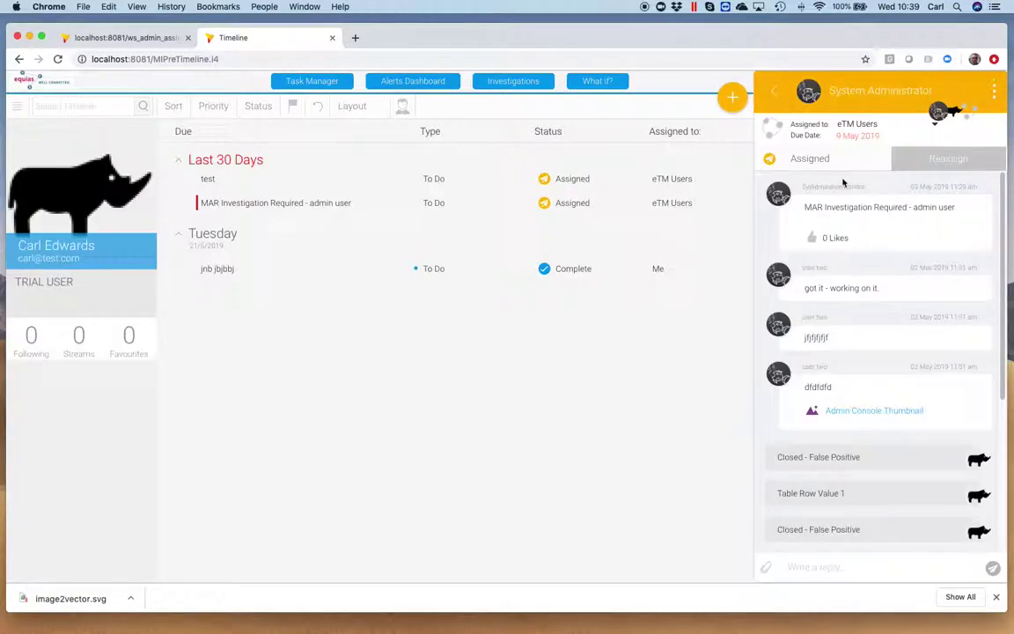
{"action": "left_click", "coordinate": [955, 159]}
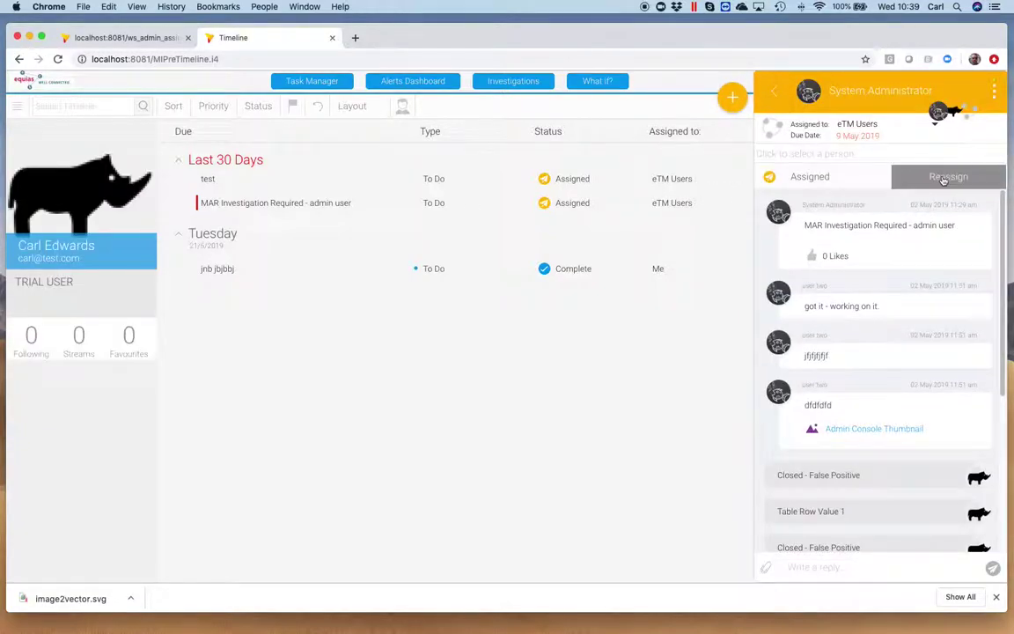
{"action": "left_click", "coordinate": [781, 96]}
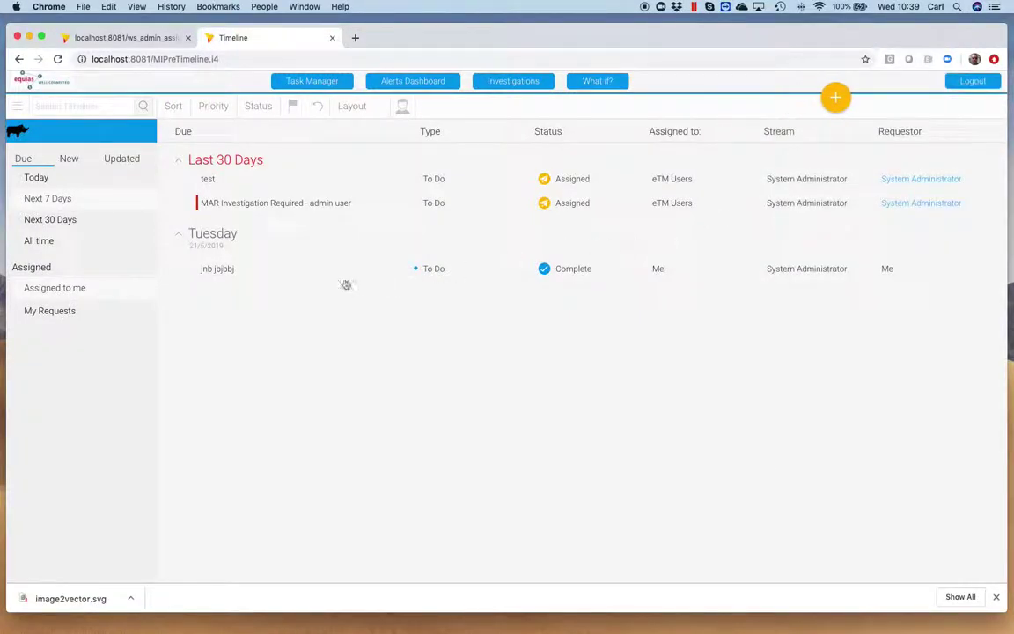
Switch to My Requests and open, then cancel, the Resolve form for MAR Investigation Required 2.
{"action": "left_click", "coordinate": [66, 310]}
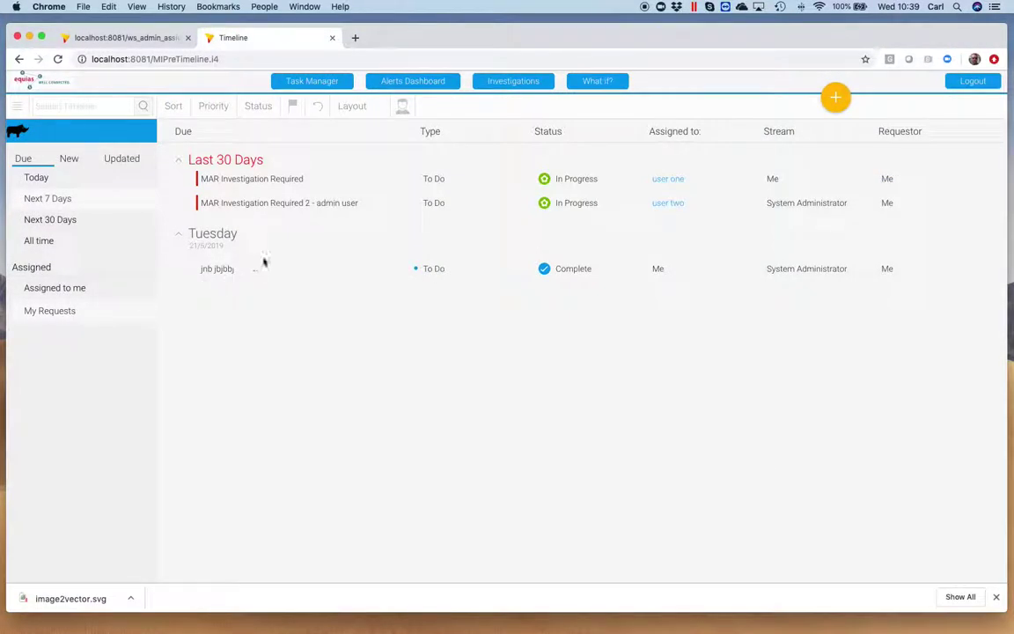
{"action": "left_click", "coordinate": [301, 204]}
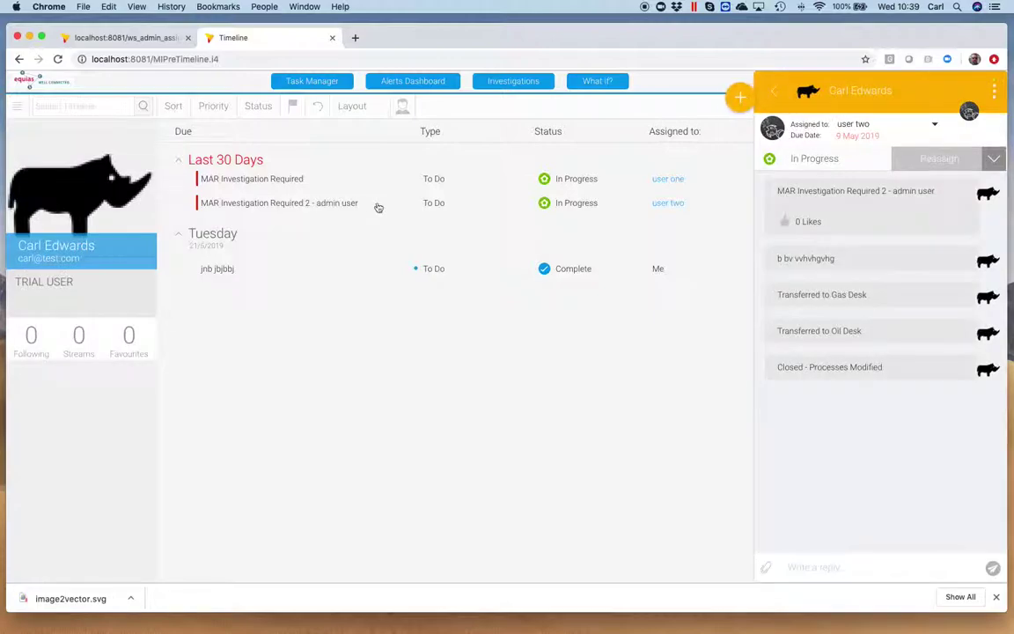
{"action": "left_click", "coordinate": [943, 159]}
{"action": "left_click", "coordinate": [901, 203]}
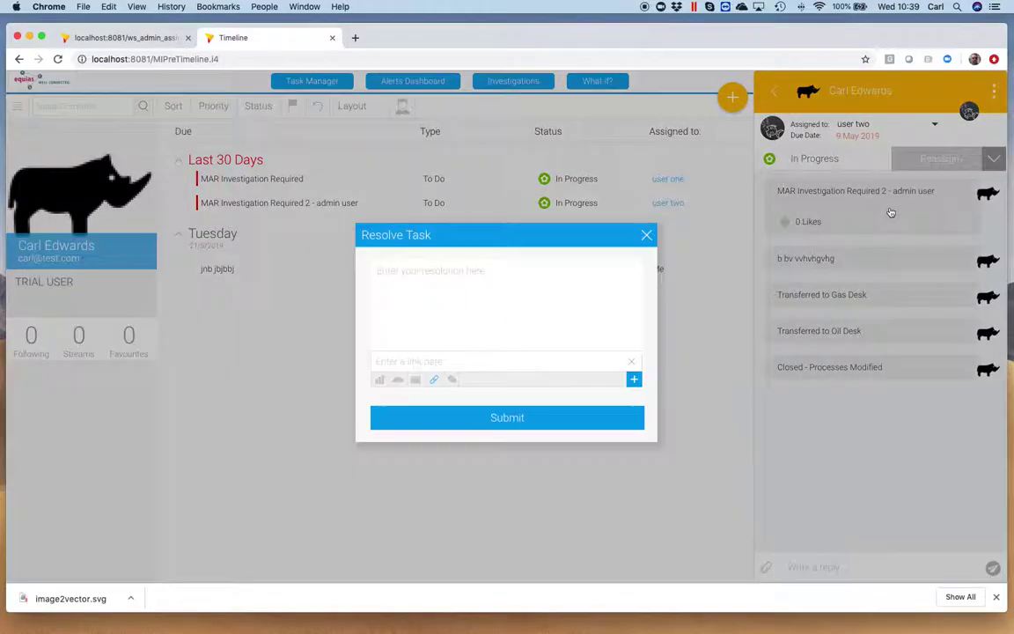
{"action": "left_click", "coordinate": [497, 287]}
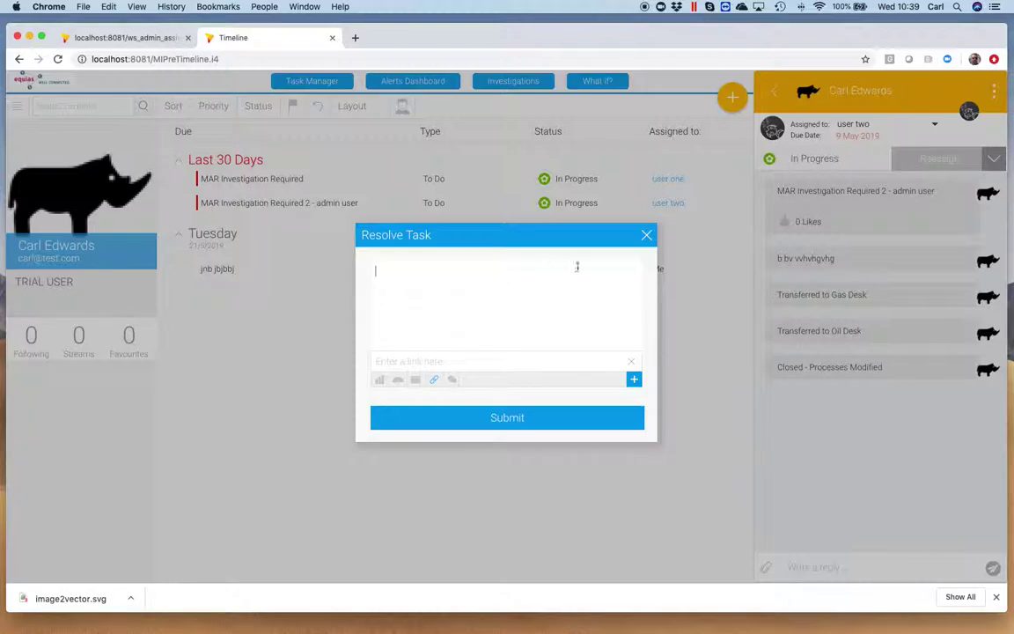
{"action": "left_click", "coordinate": [646, 236]}
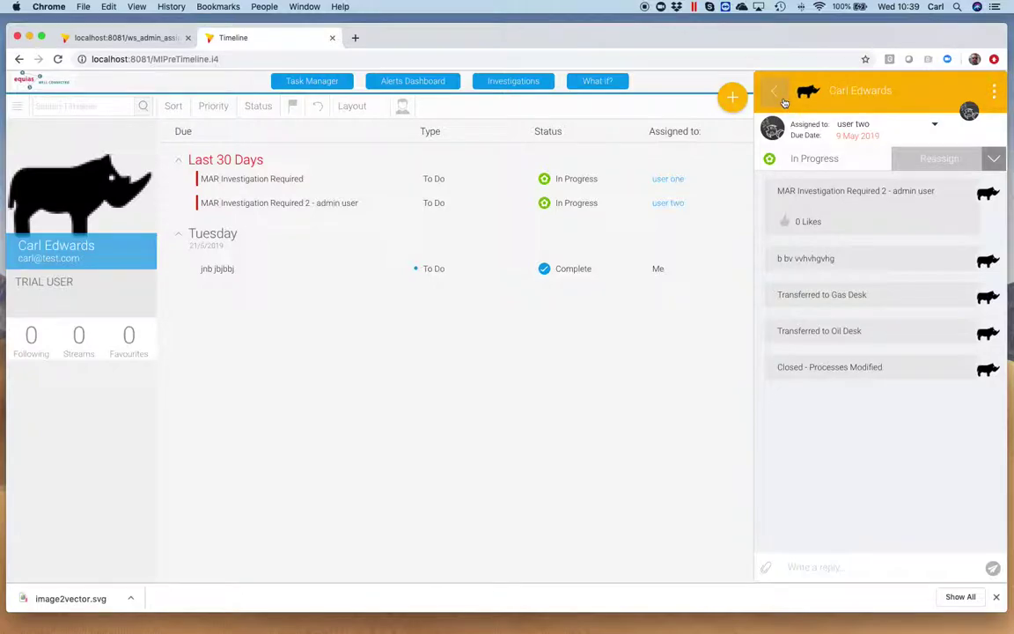
{"action": "left_click", "coordinate": [776, 93]}
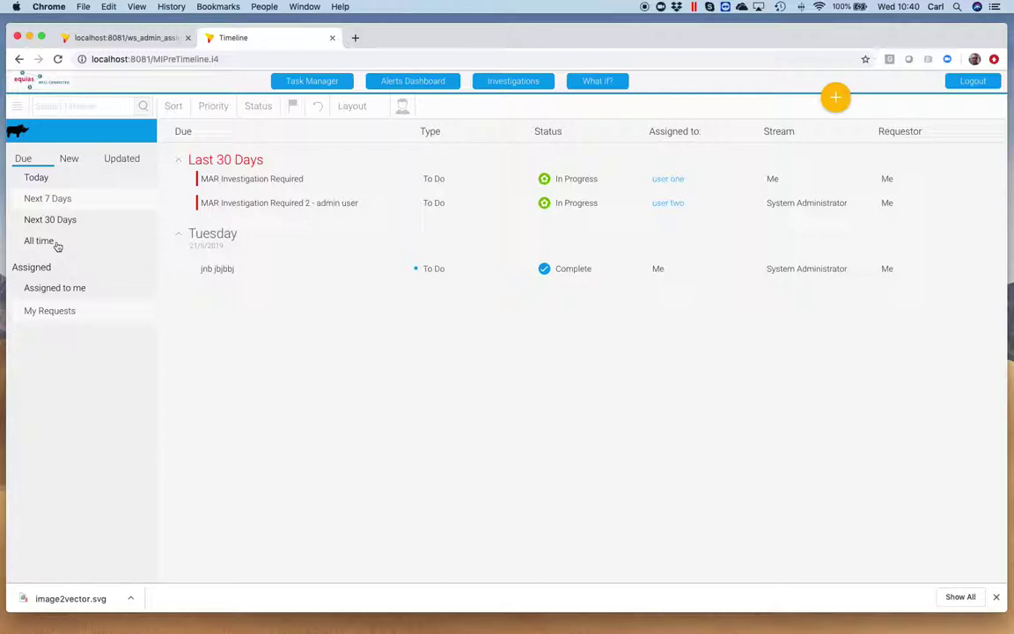
Set the Due filter to All time to list every requested task.
{"action": "left_click", "coordinate": [39, 241]}
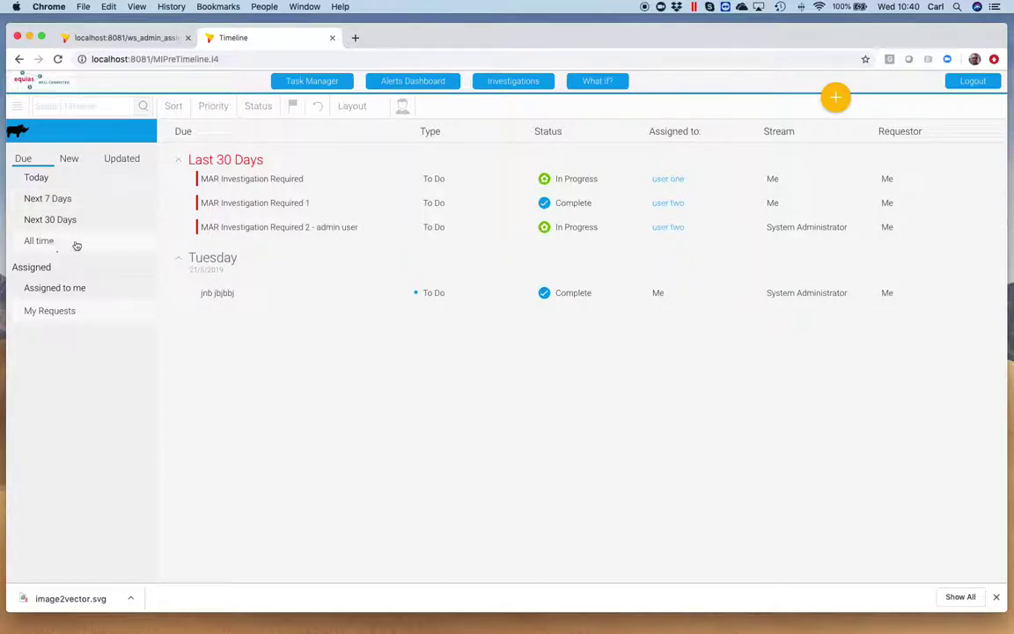